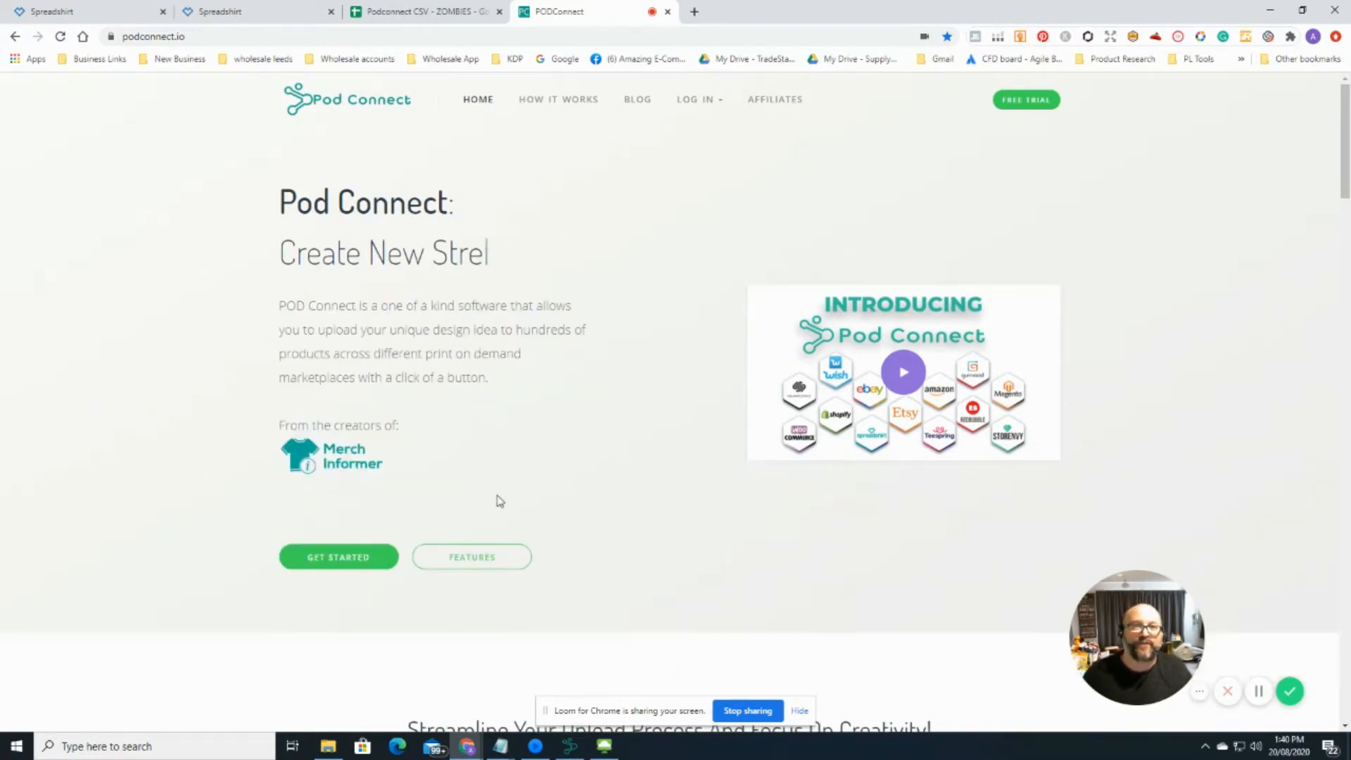
Step: Scroll down the Pod Connect homepage to Plans and Pricing, showing the $19.99 monthly plan
scroll(560, 484, "down", 2)
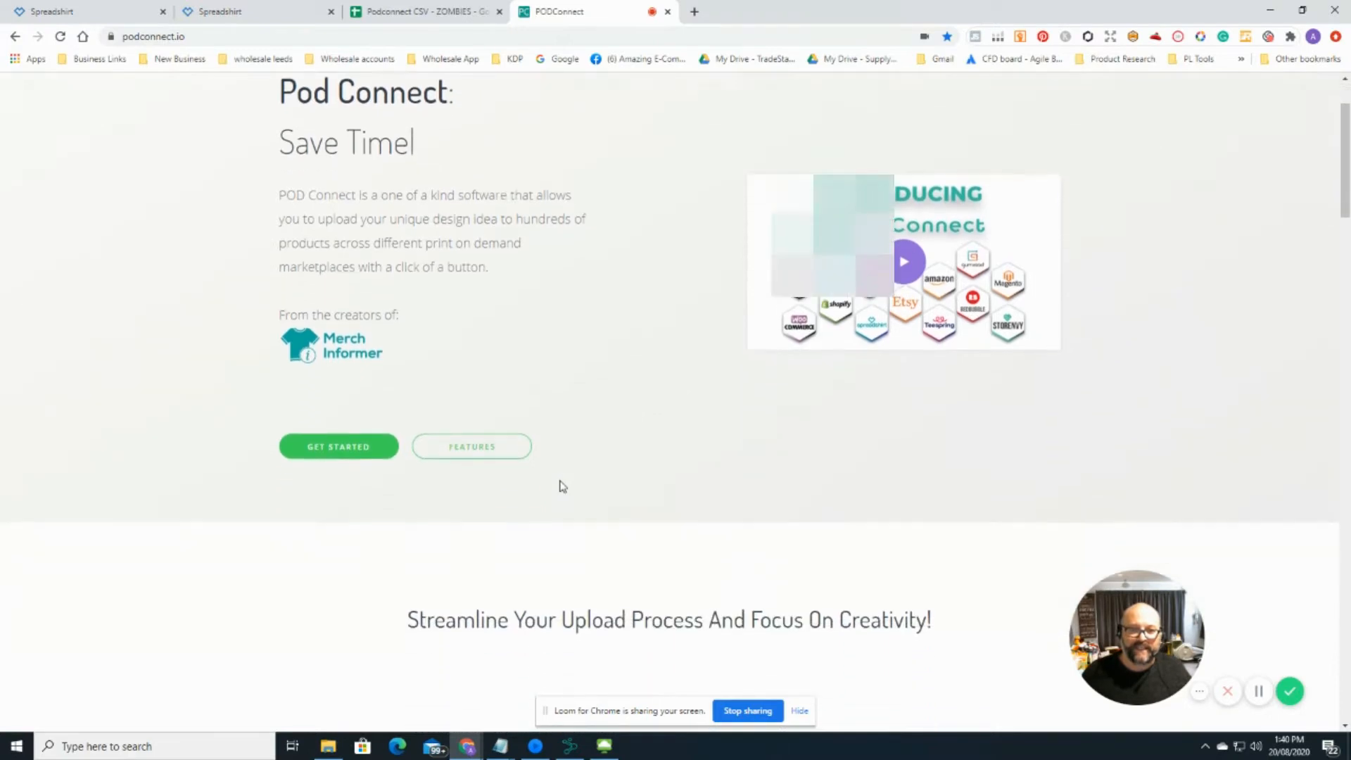
scroll(561, 486, "down", 6)
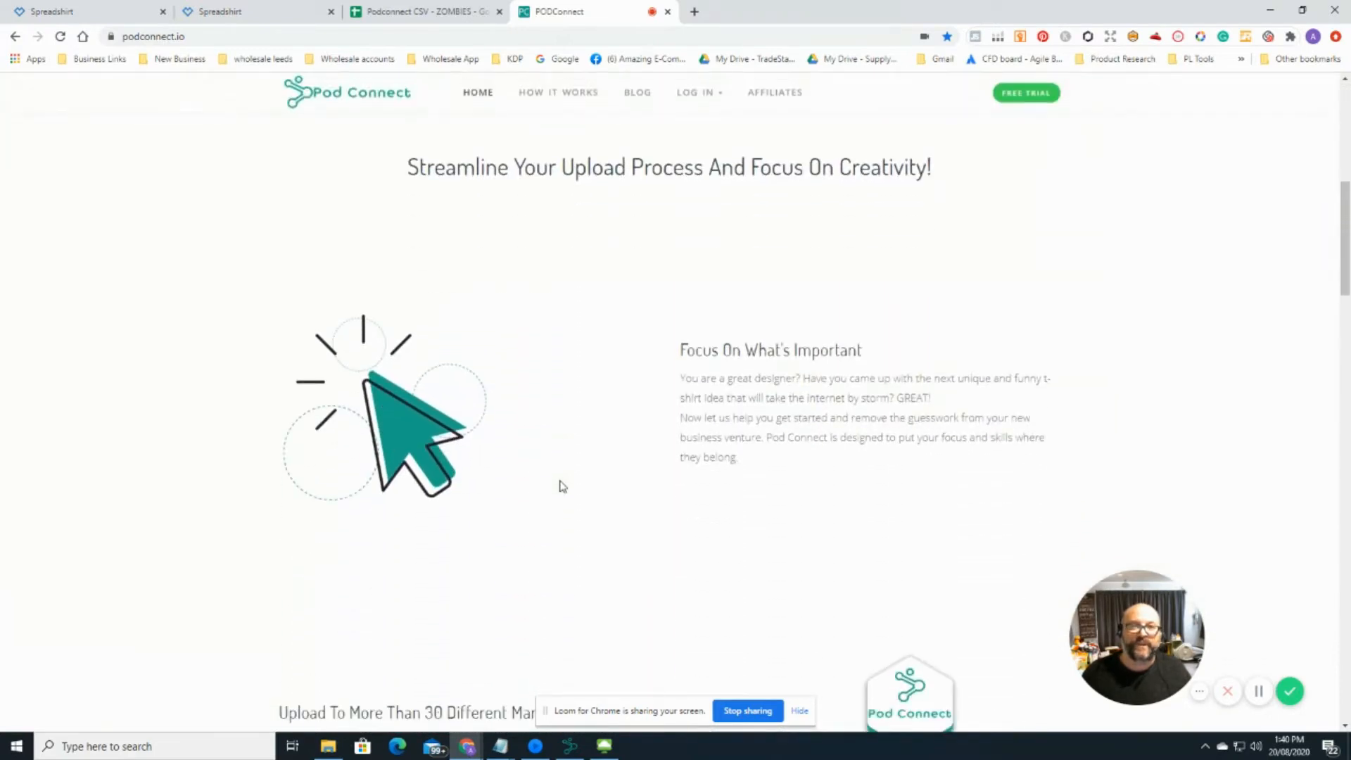
scroll(562, 485, "down", 7)
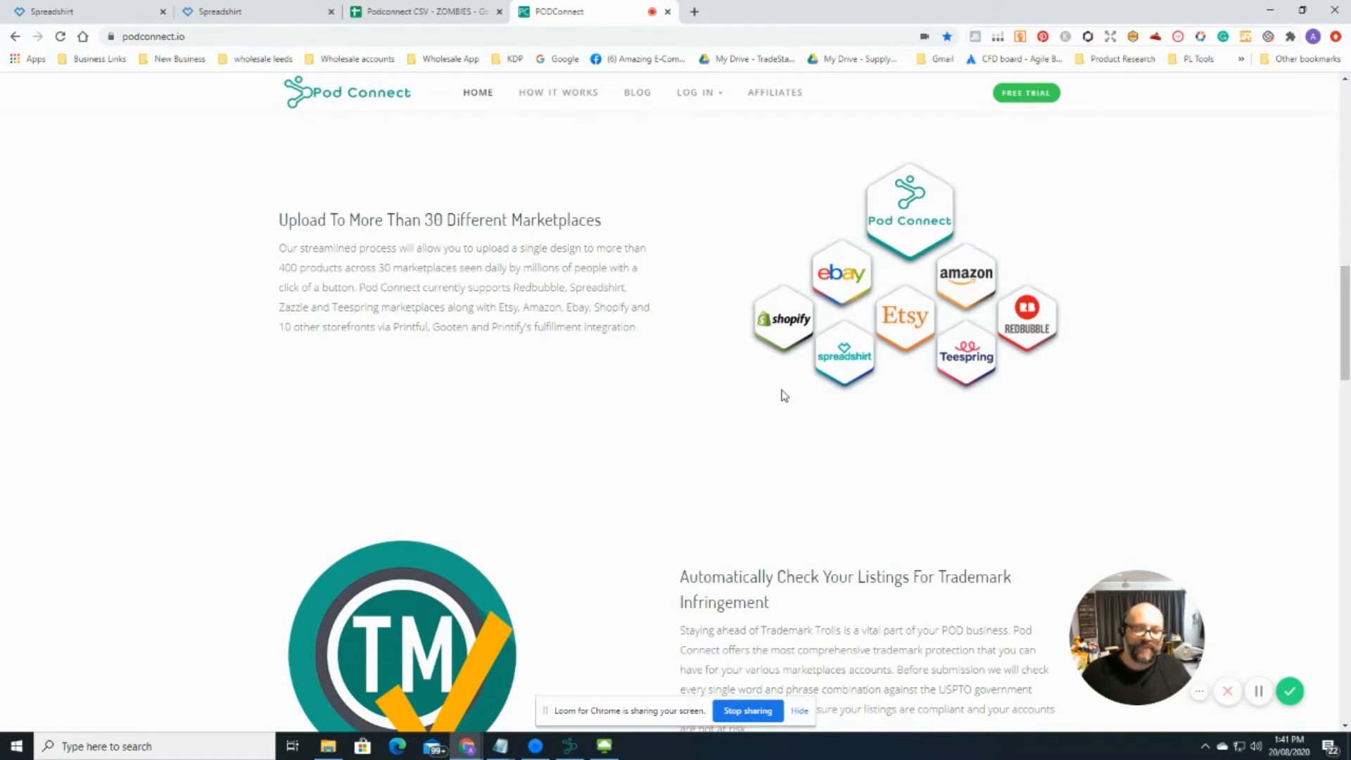
scroll(784, 396, "down", 6)
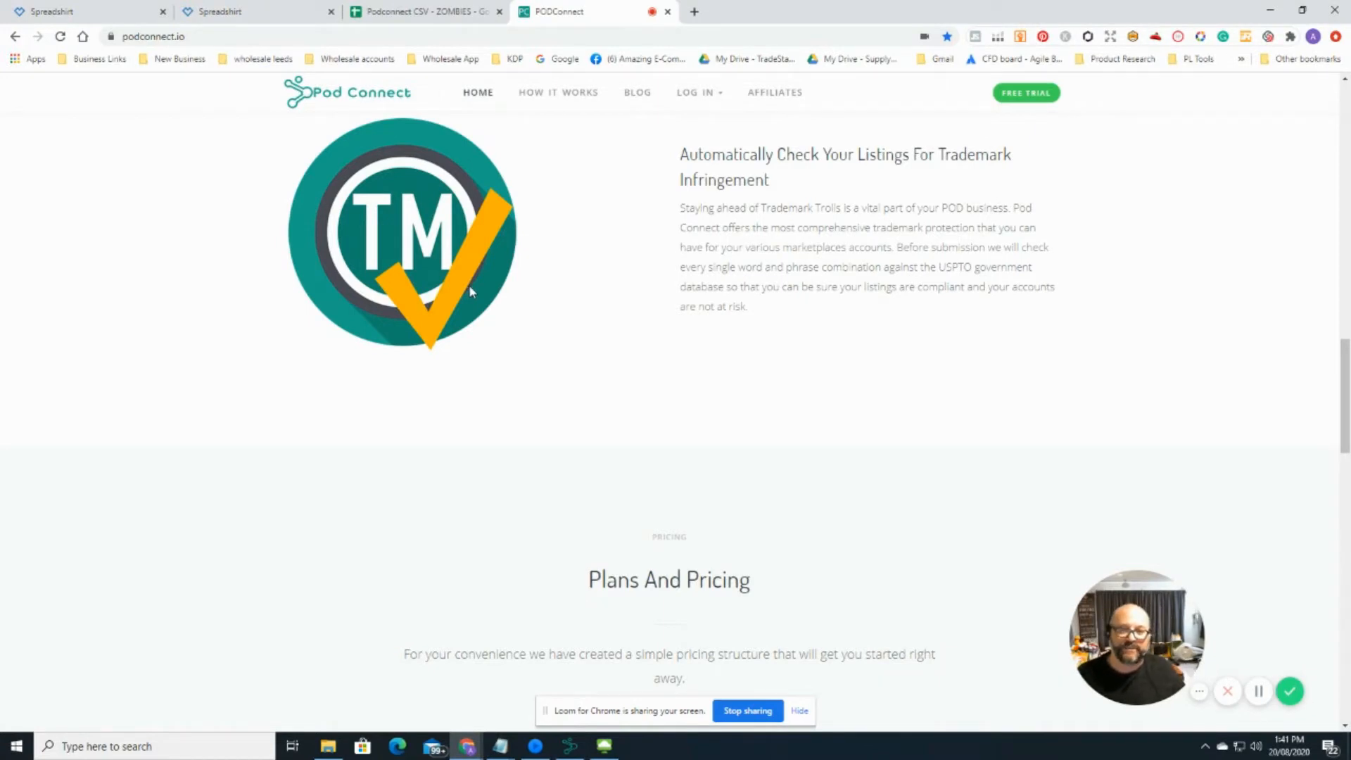
scroll(693, 330, "down", 5)
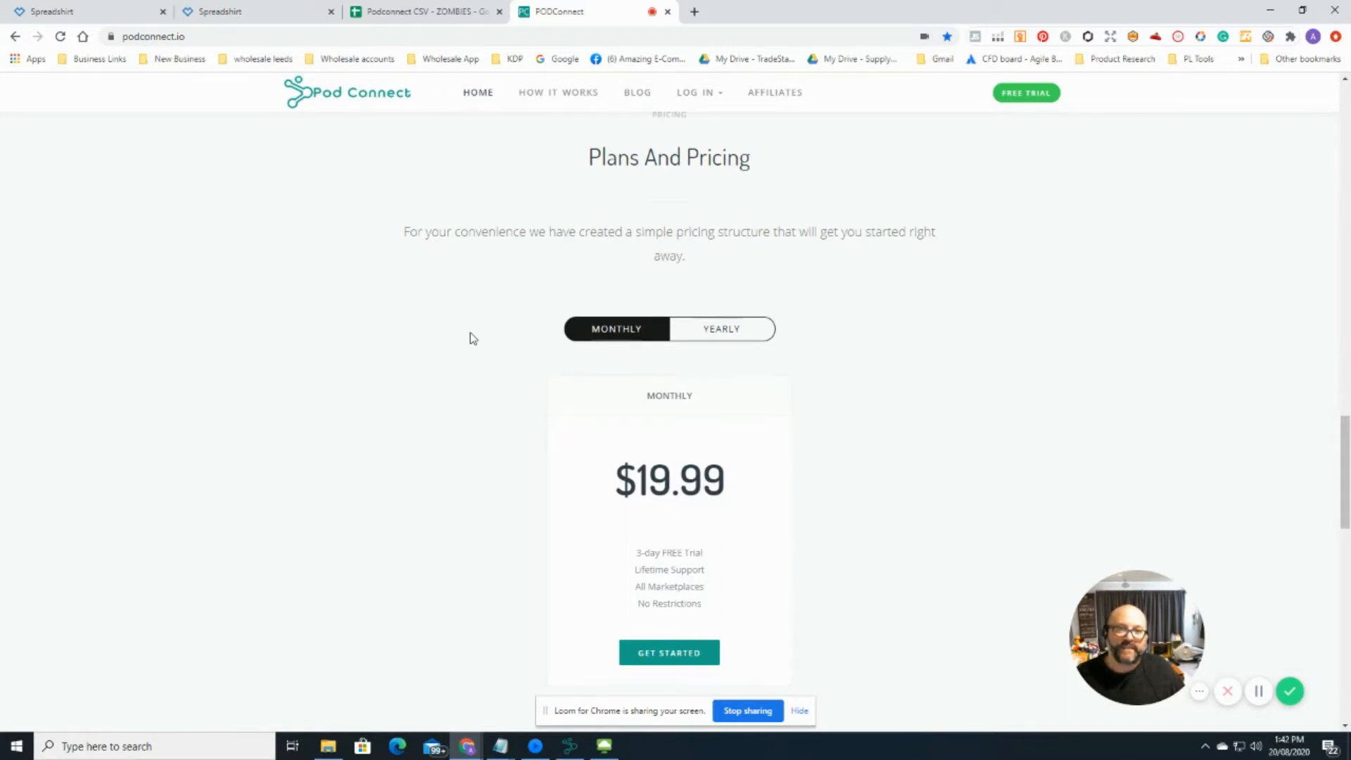
Step: Switch pricing to the yearly $189.99 plan and review it, then bring up the Pod Connect app
left_click(737, 337)
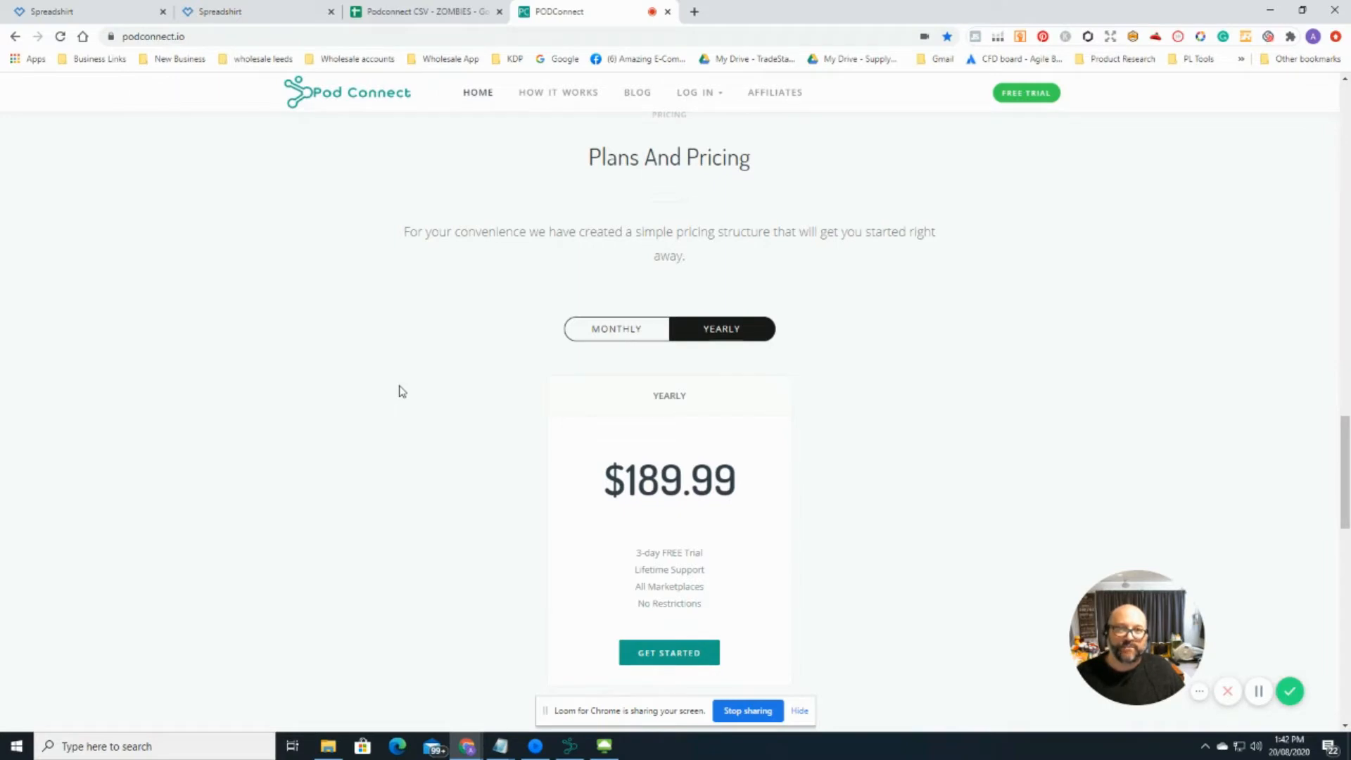
scroll(401, 391, "down", 2)
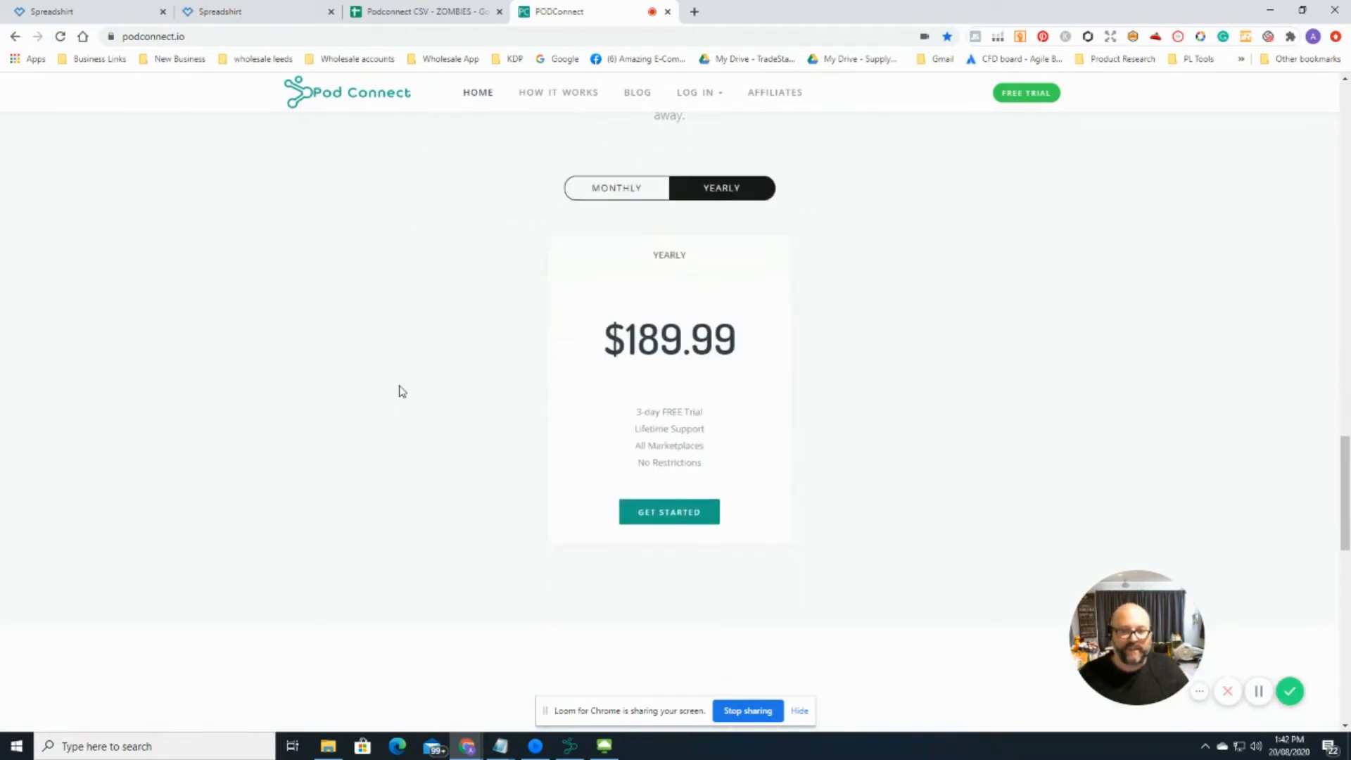
scroll(401, 391, "down", 1)
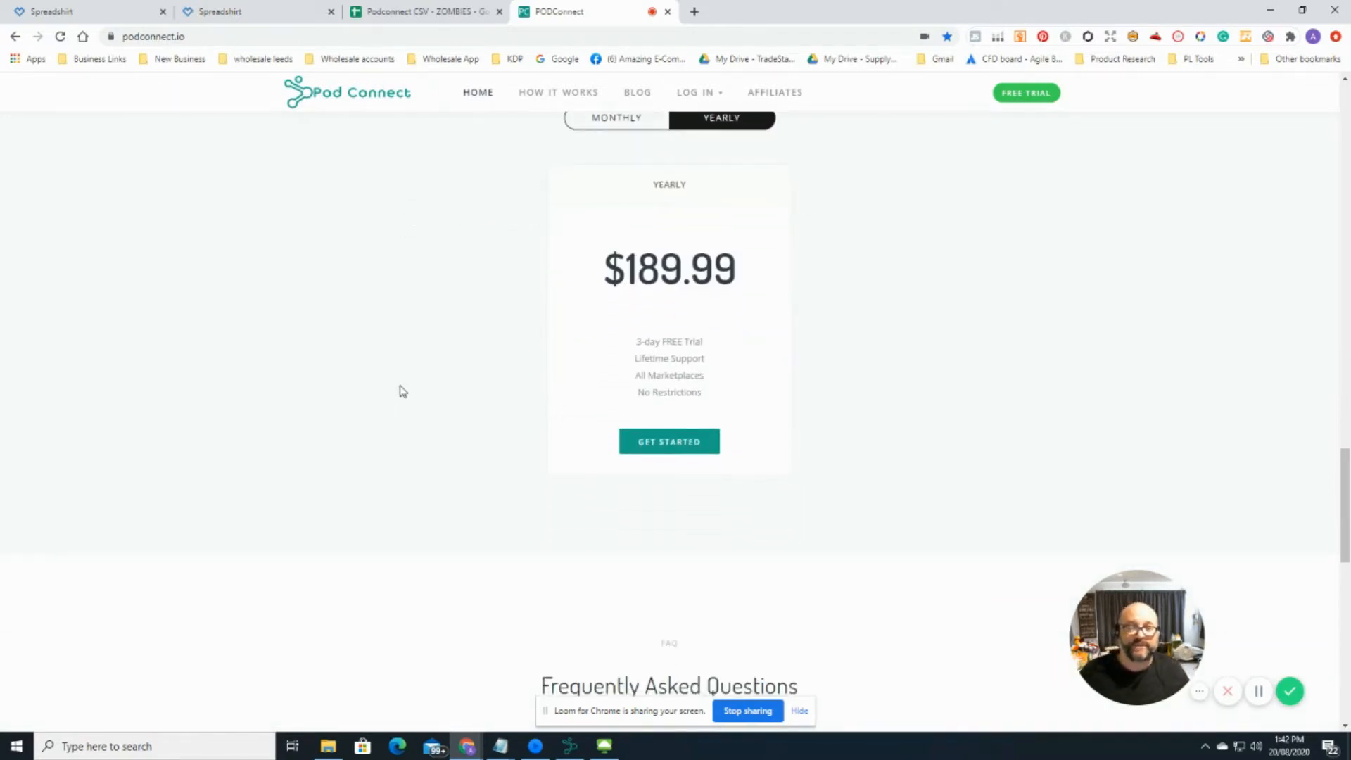
scroll(402, 391, "up", 3)
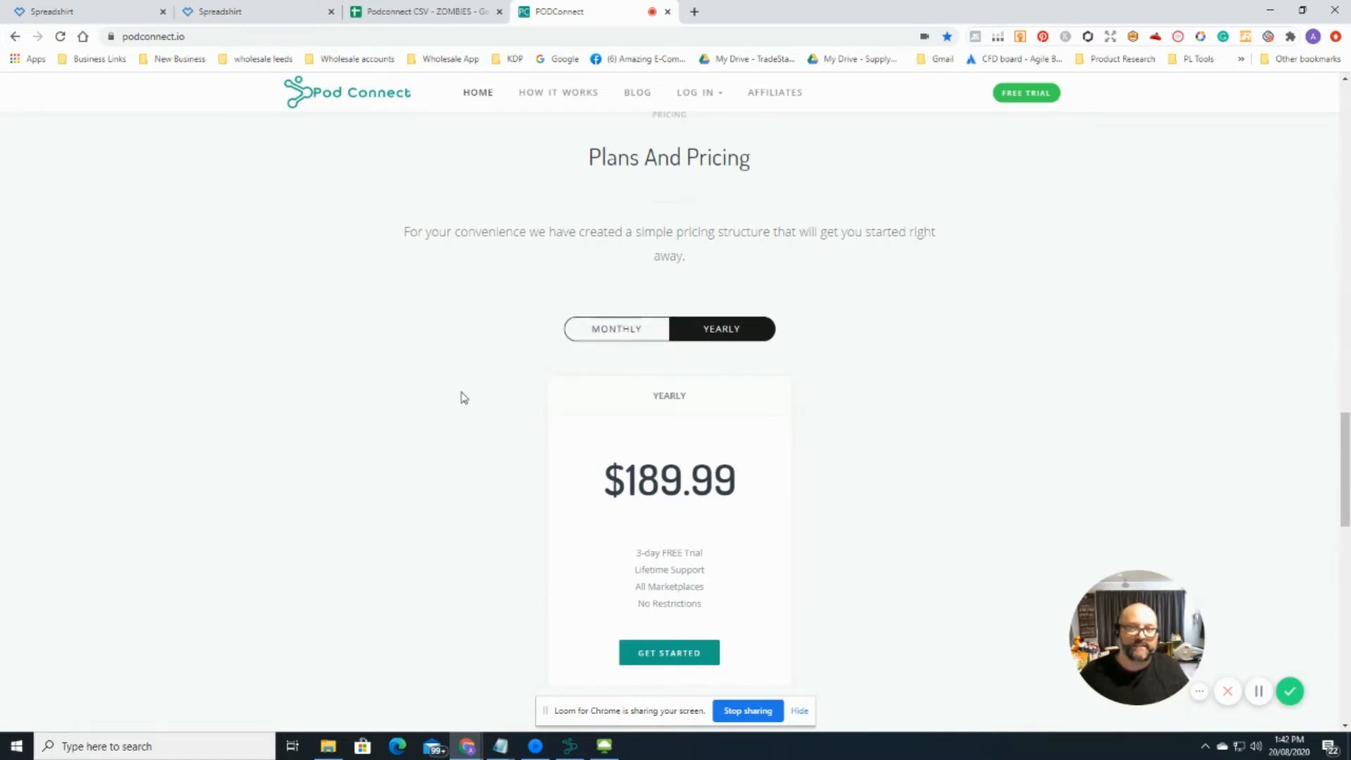
scroll(463, 397, "down", 3)
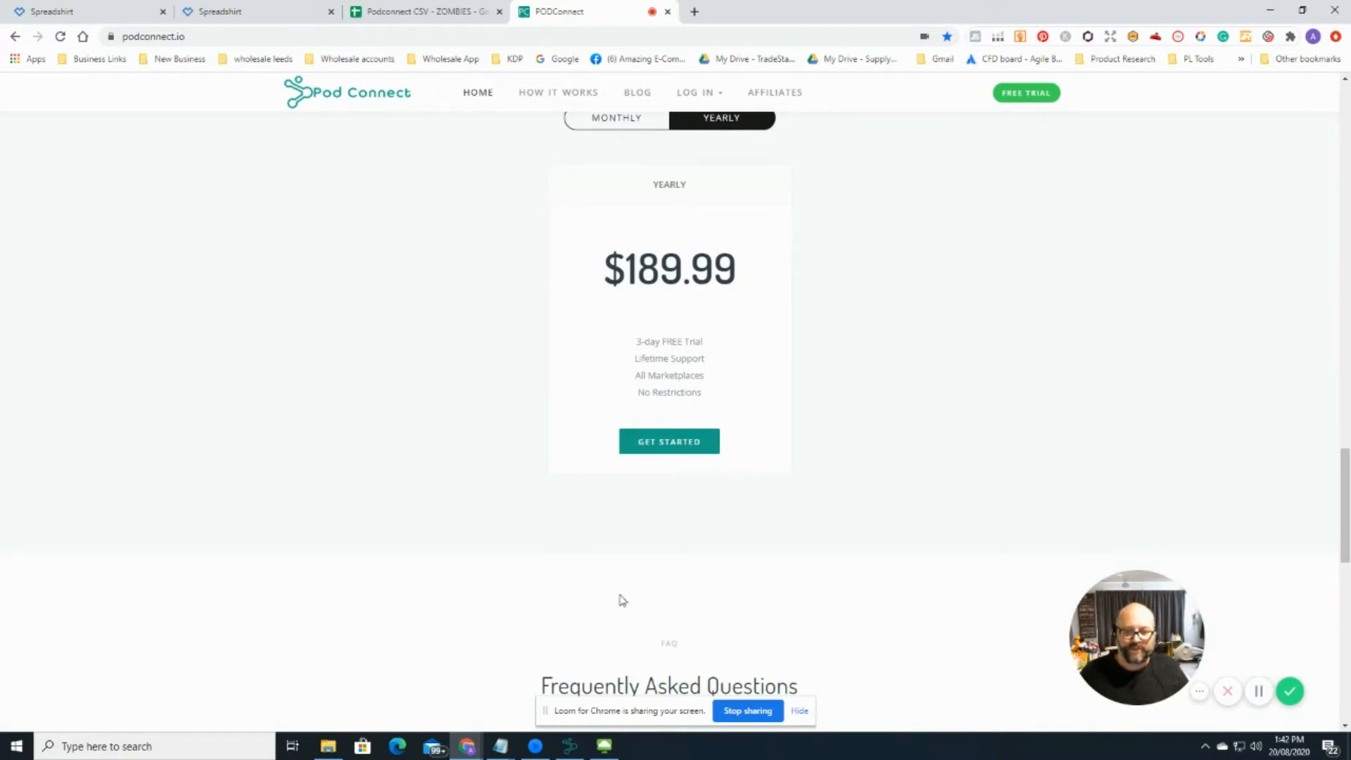
left_click(571, 747)
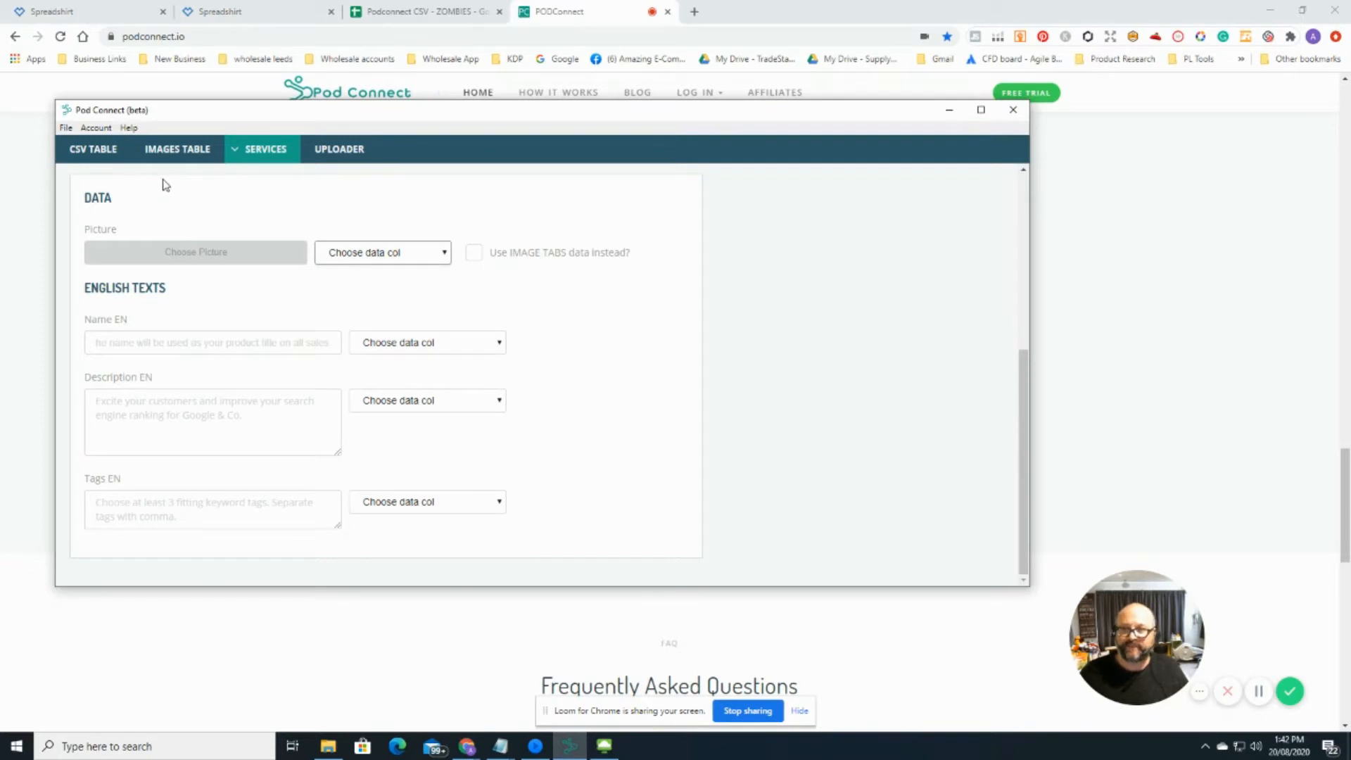
Step: View the empty CSV Table page, then the empty Images Table page
left_click(104, 156)
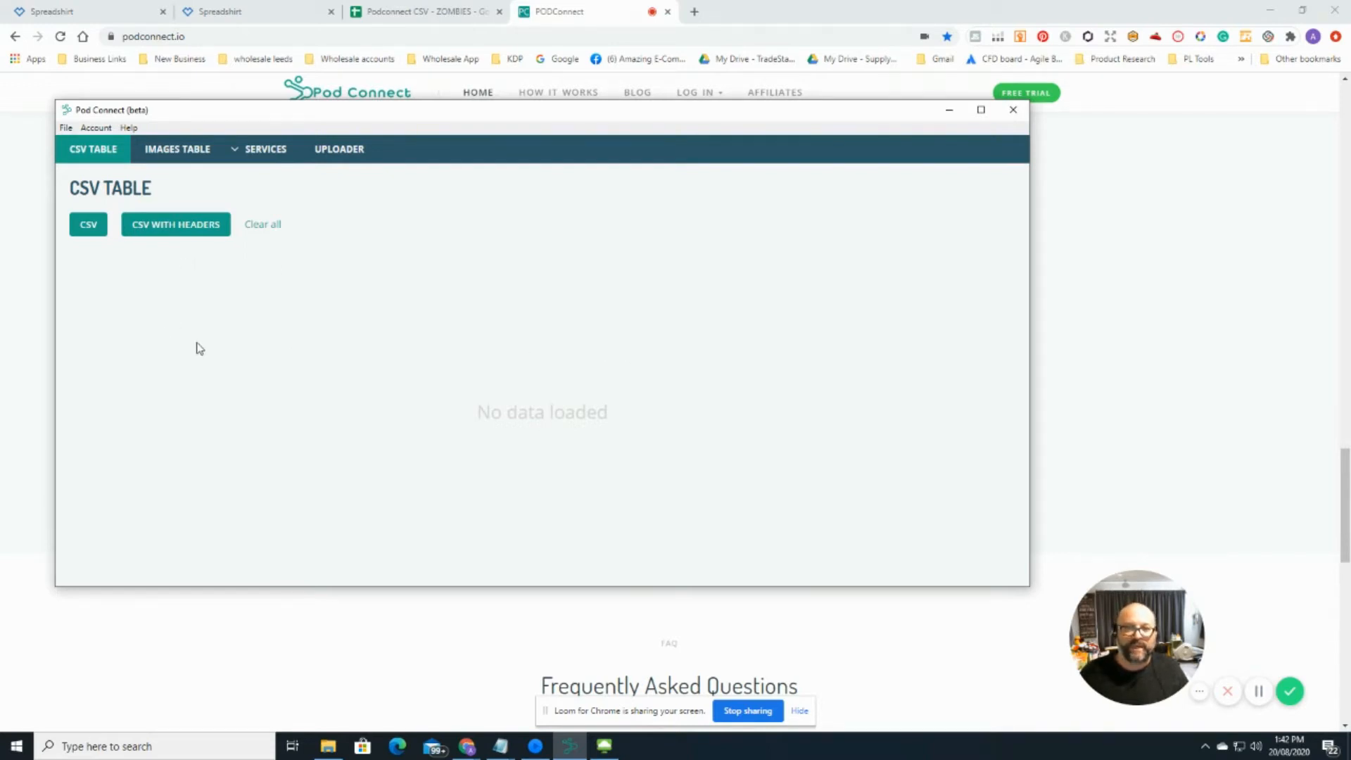
left_click(180, 152)
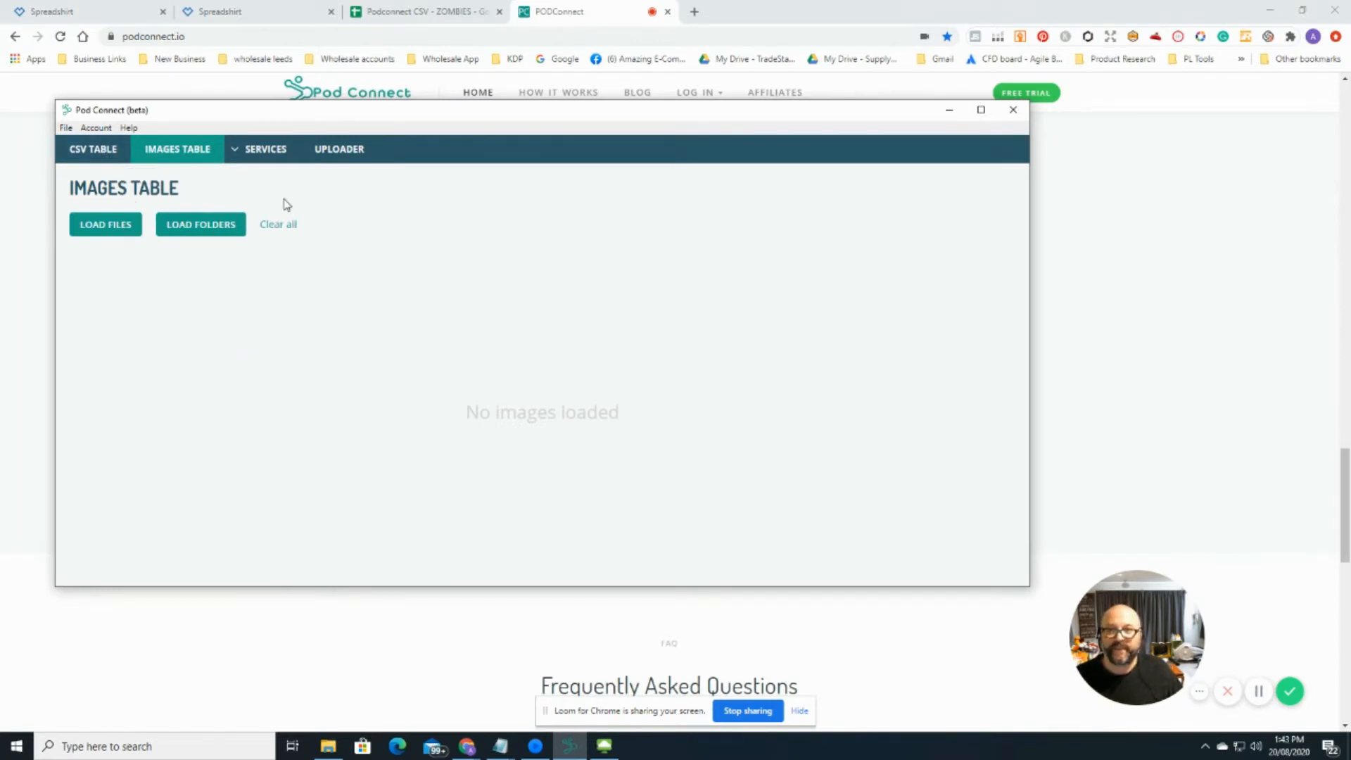
mouse_move(270, 149)
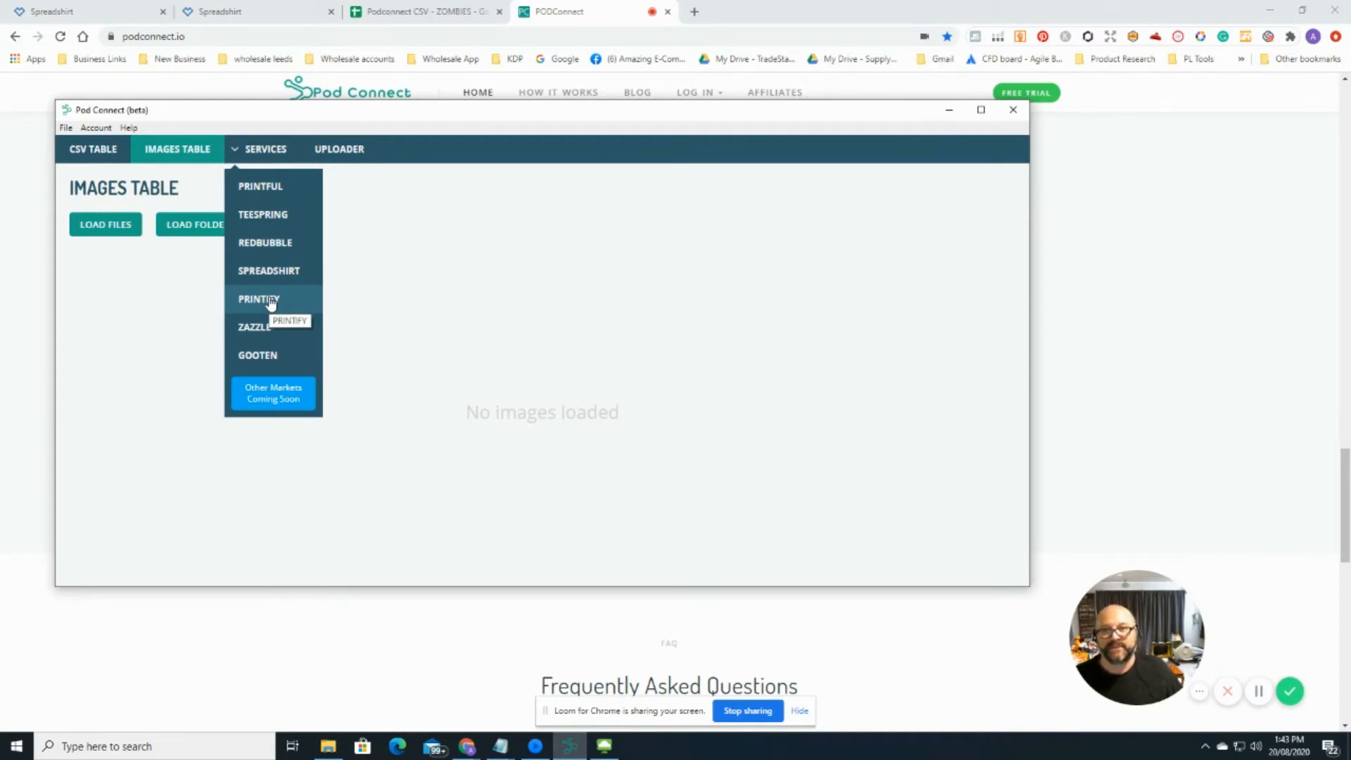
Step: Check Printful's supported store platforms, keeping Etsy, then switch to the Teespring product form
left_click(261, 188)
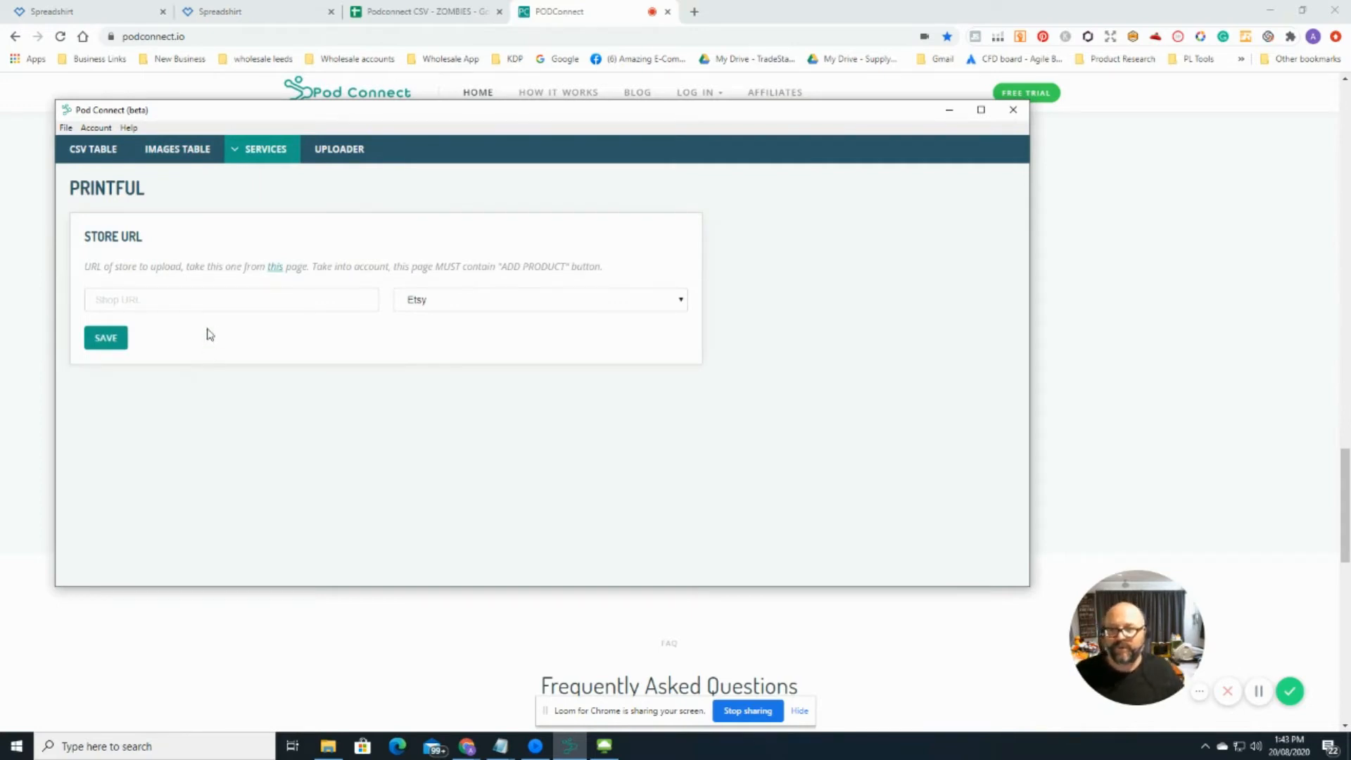
left_click(534, 307)
left_click(533, 305)
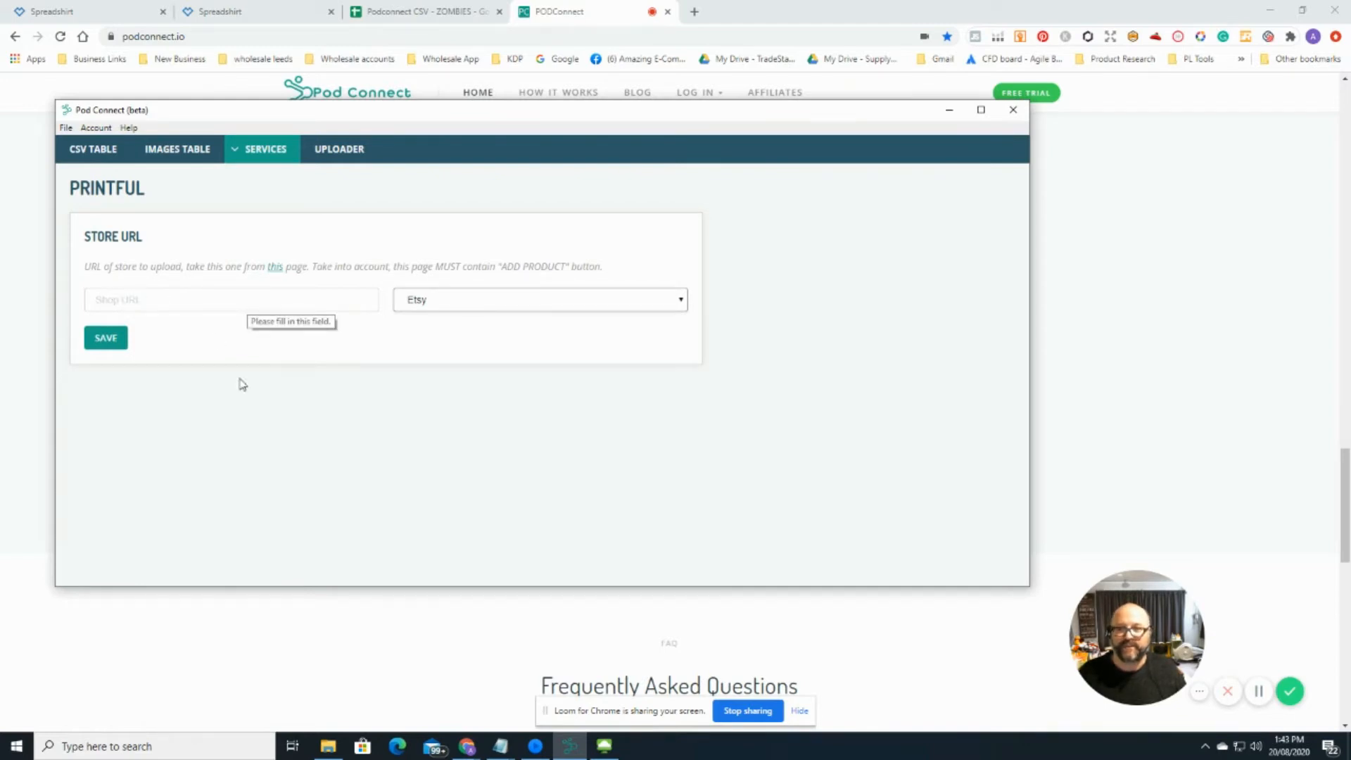
left_click(265, 148)
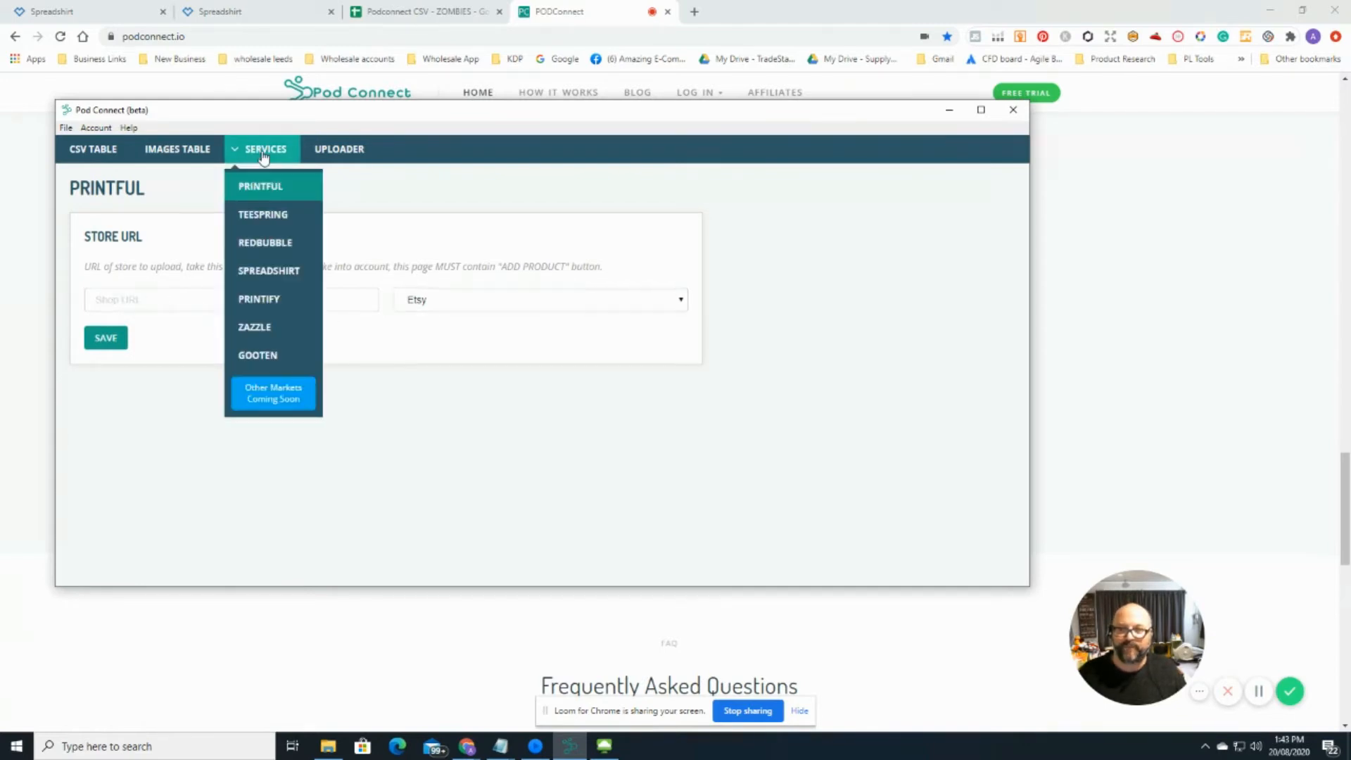
left_click(265, 219)
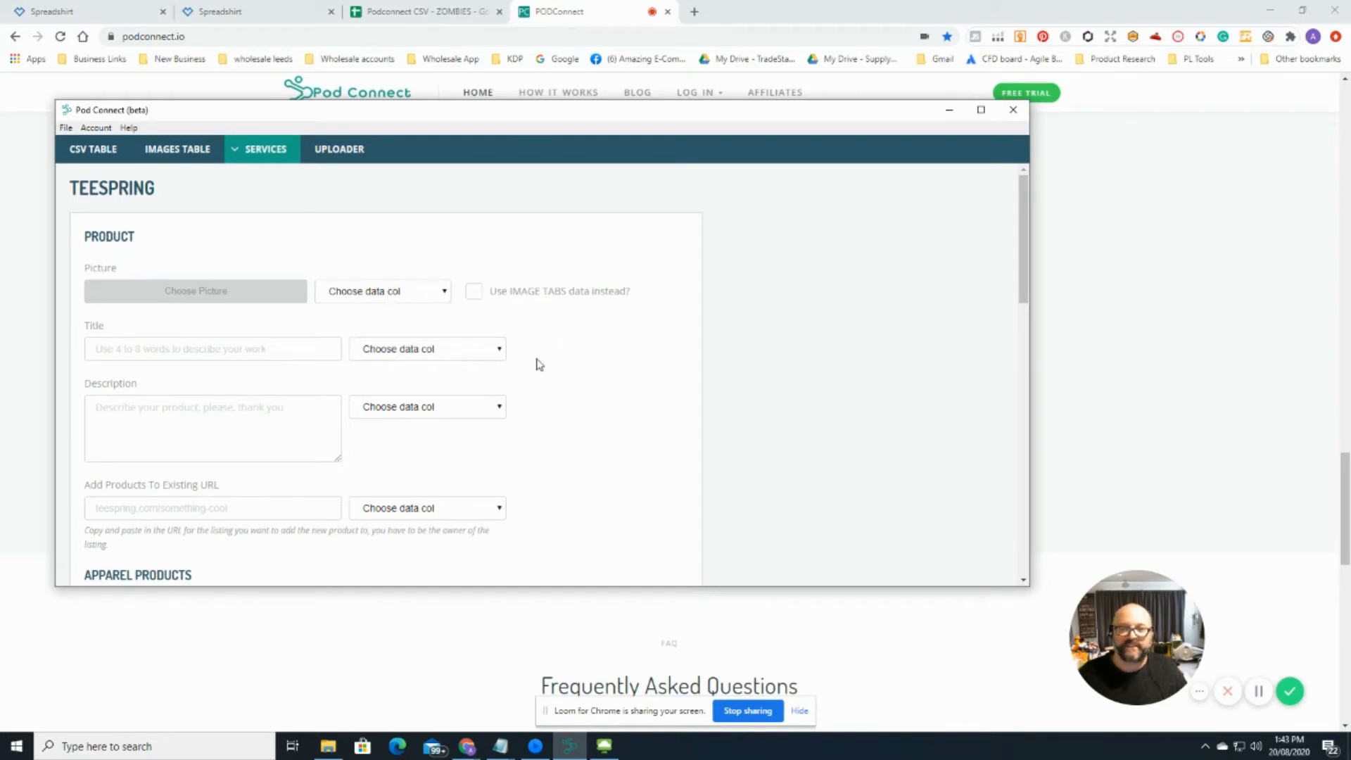
scroll(563, 362, "down", 1)
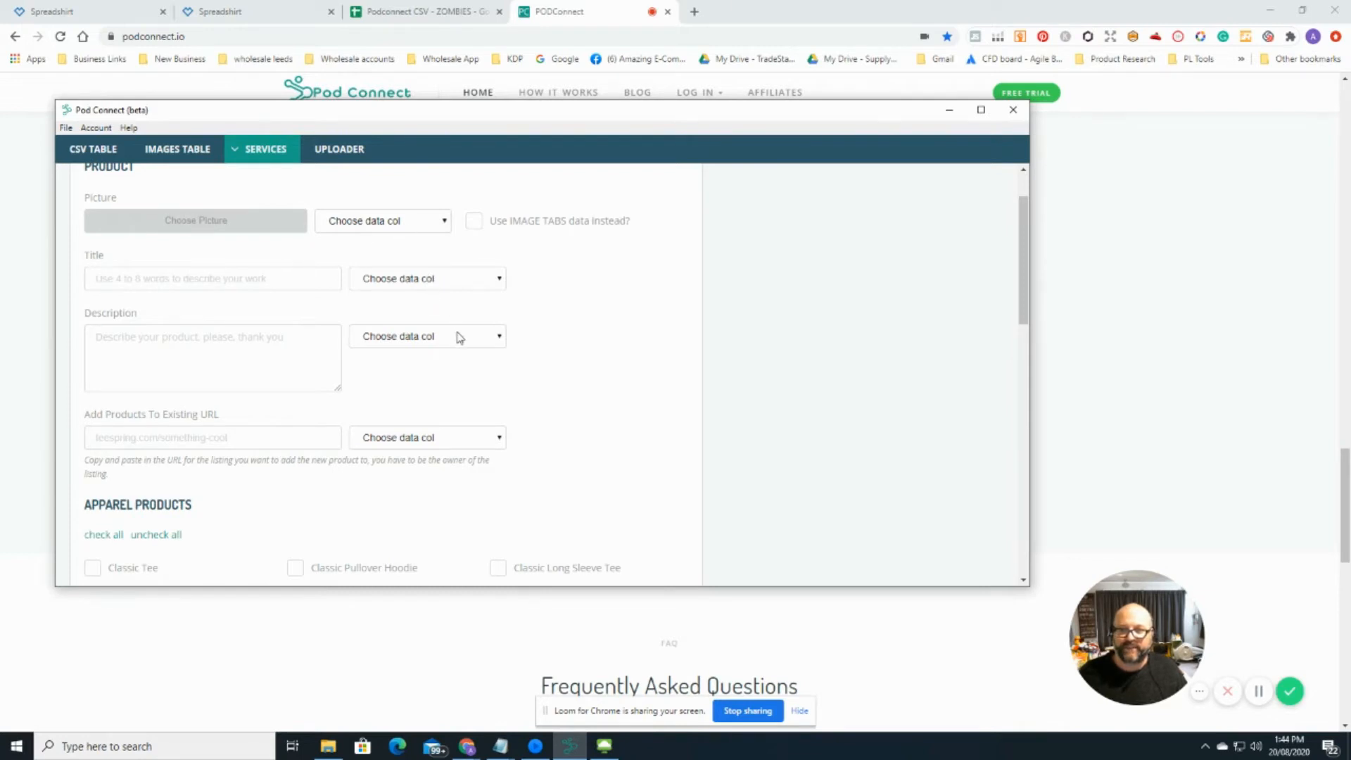
scroll(570, 450, "down", 5)
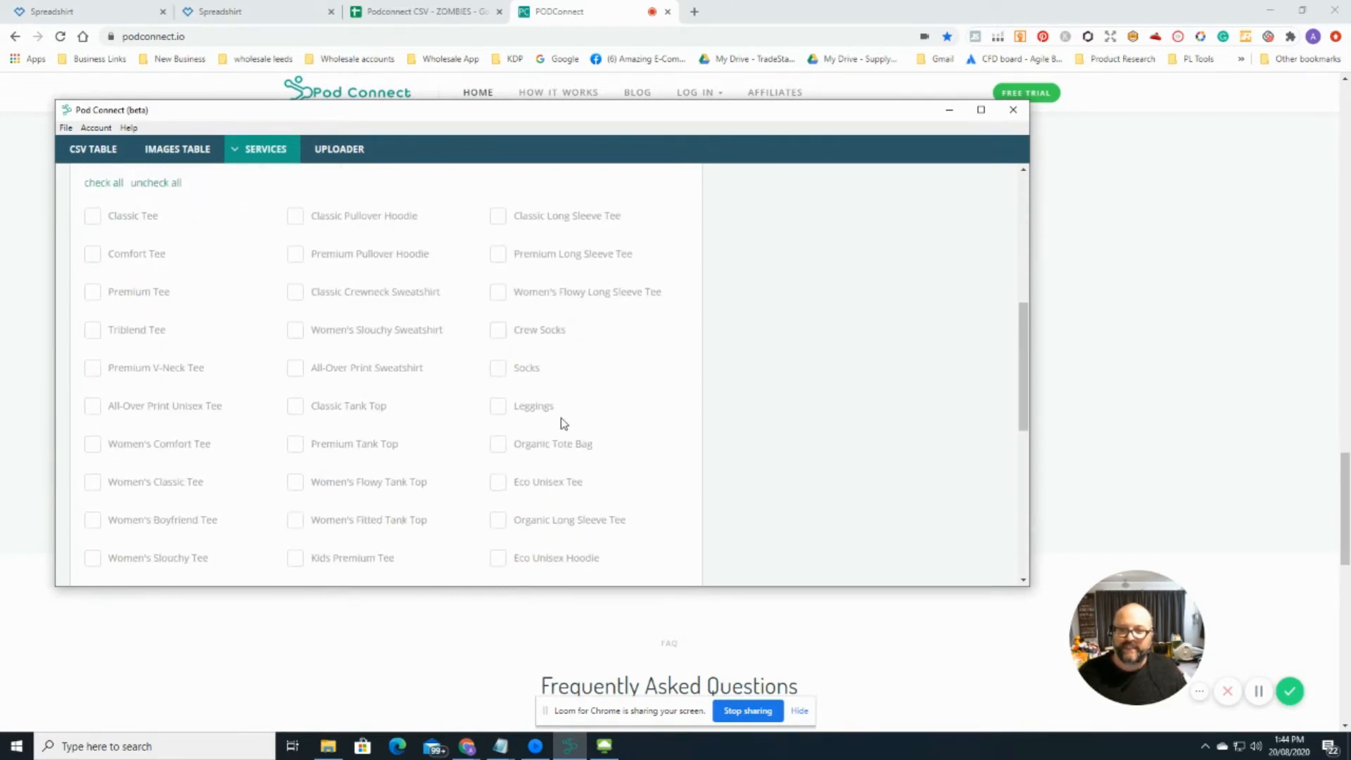
scroll(563, 424, "down", 7)
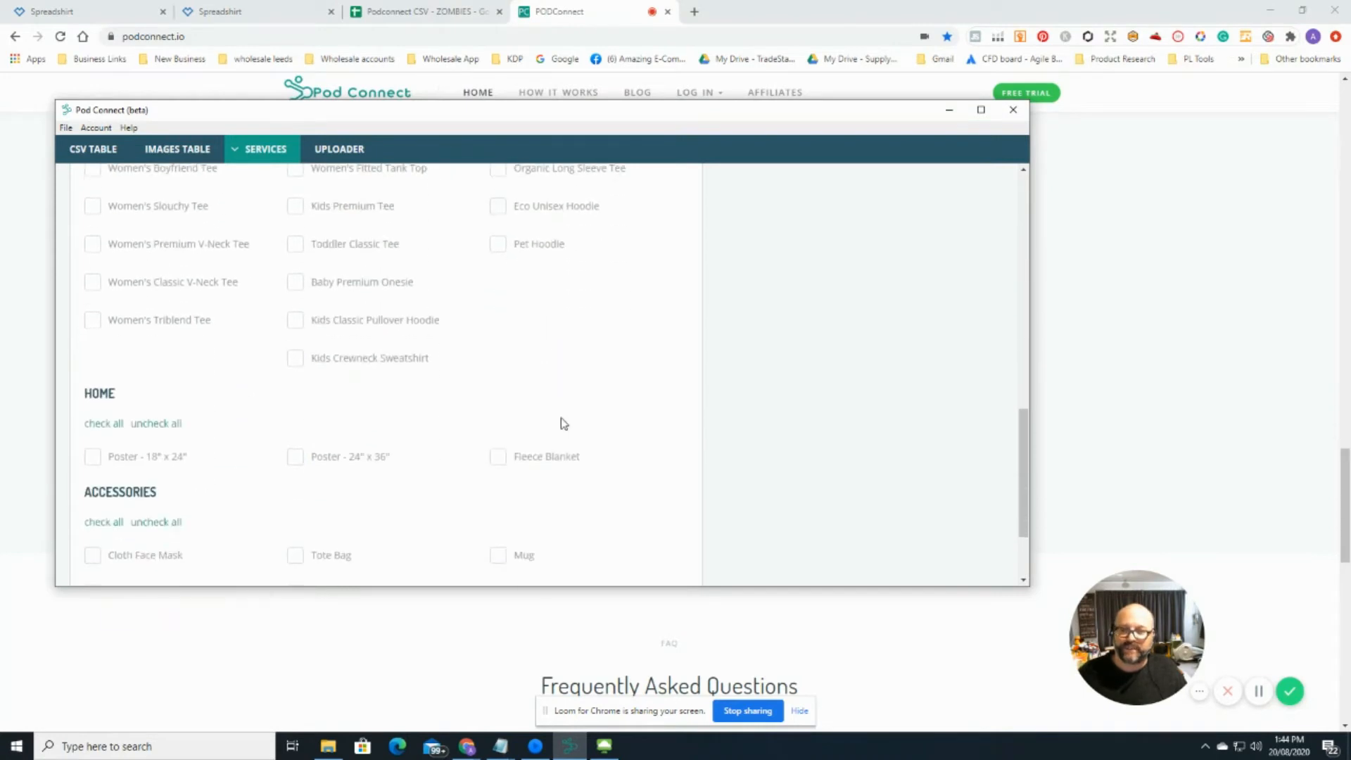
scroll(563, 424, "down", 1)
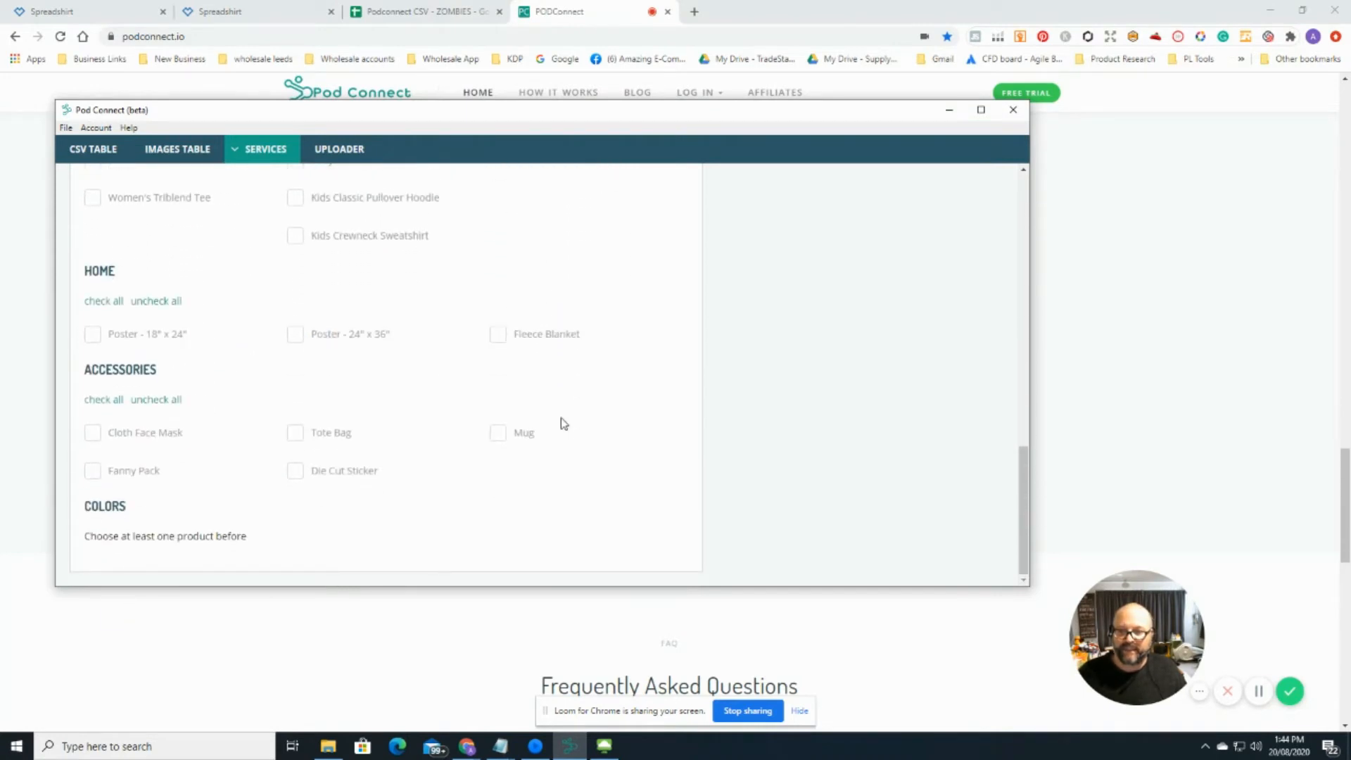
scroll(569, 424, "up", 1)
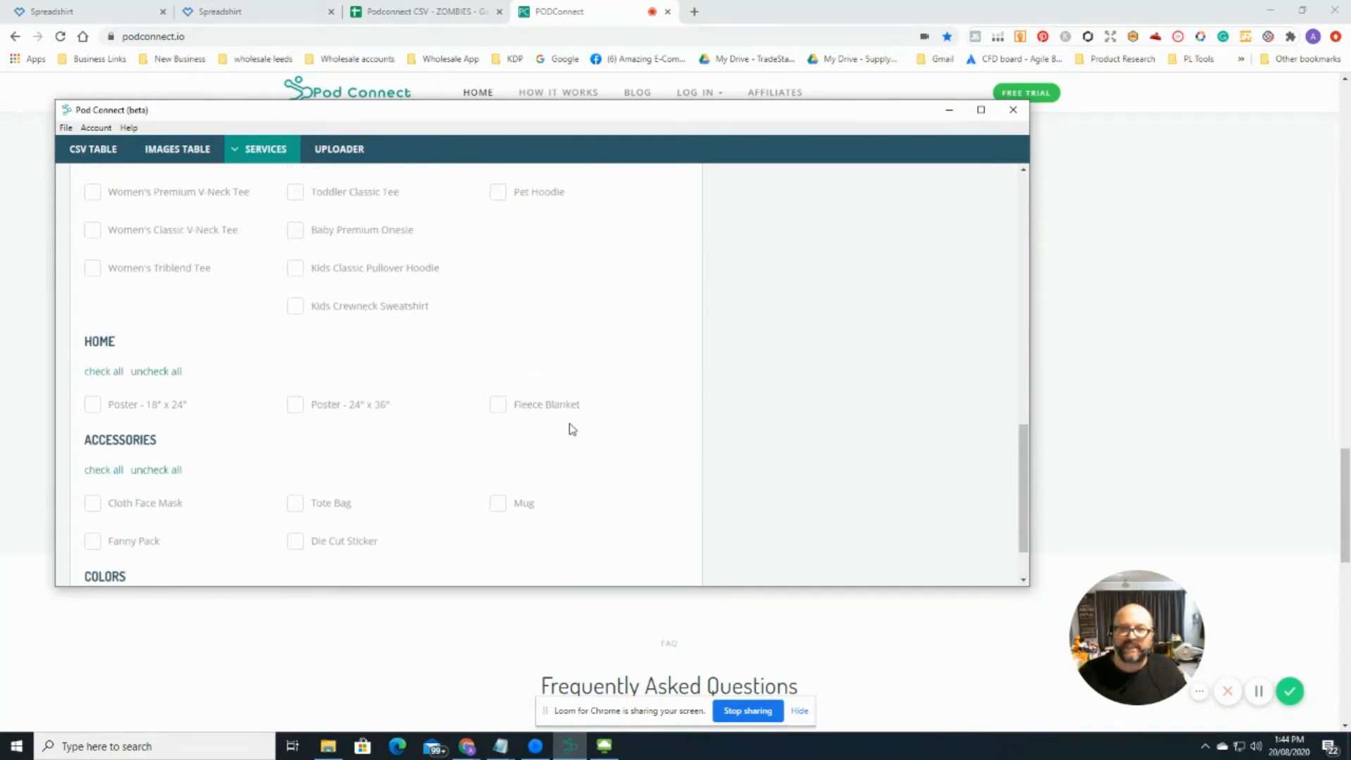
scroll(569, 424, "down", 1)
scroll(571, 430, "up", 10)
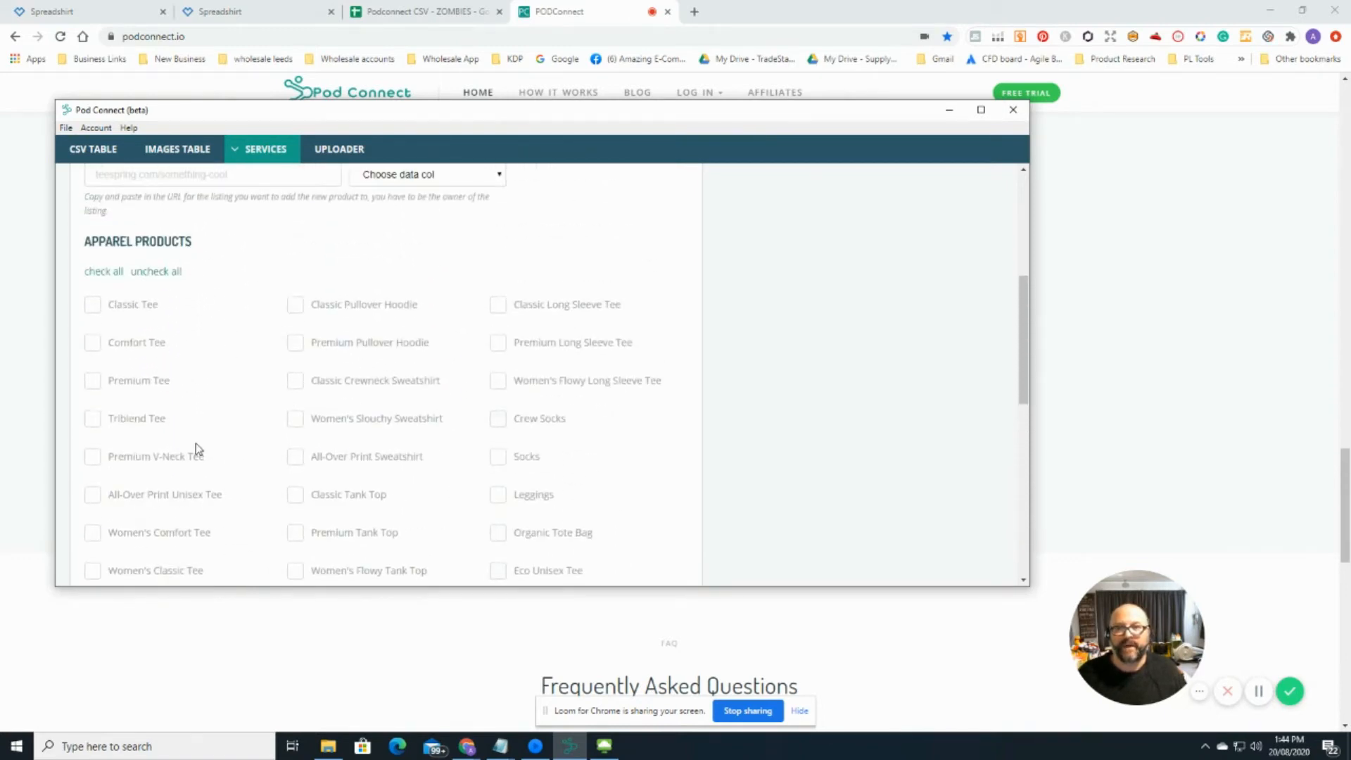
scroll(196, 444, "down", 10)
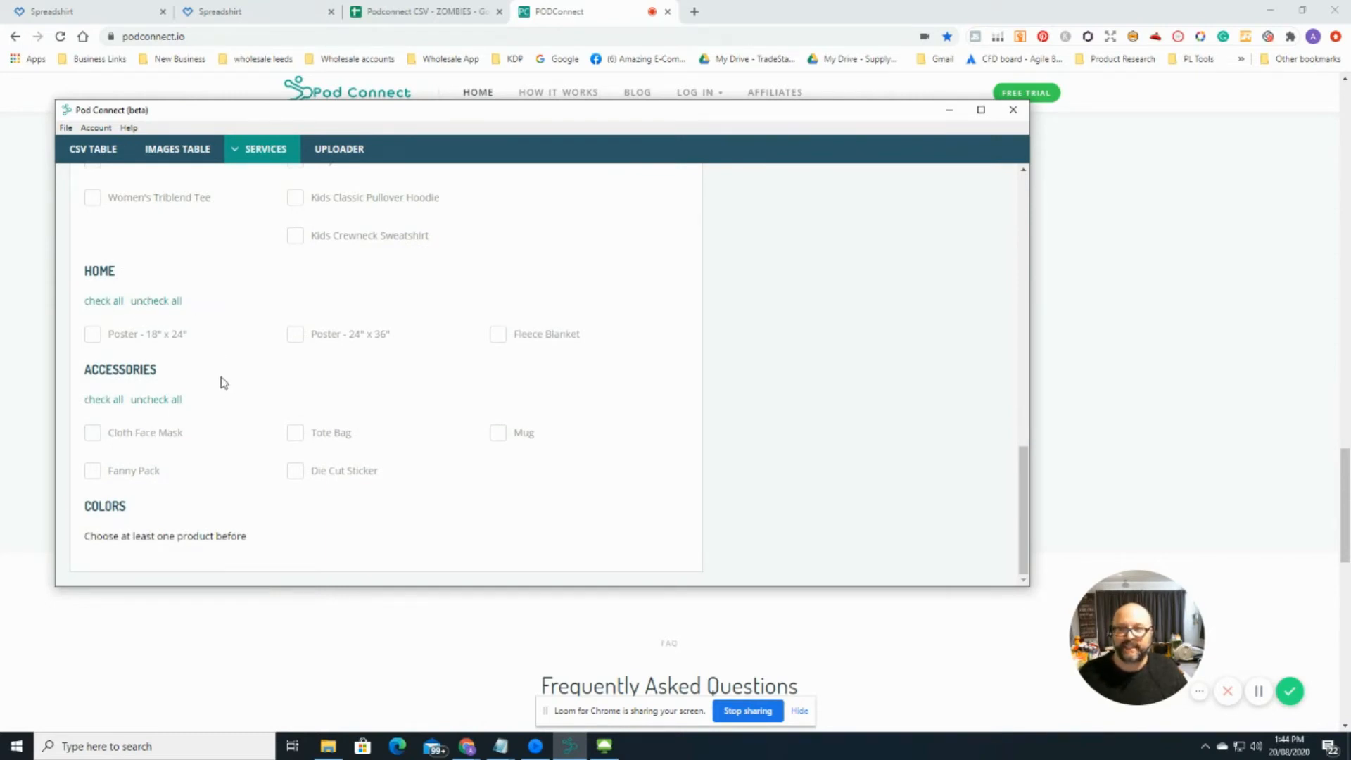
scroll(223, 383, "up", 12)
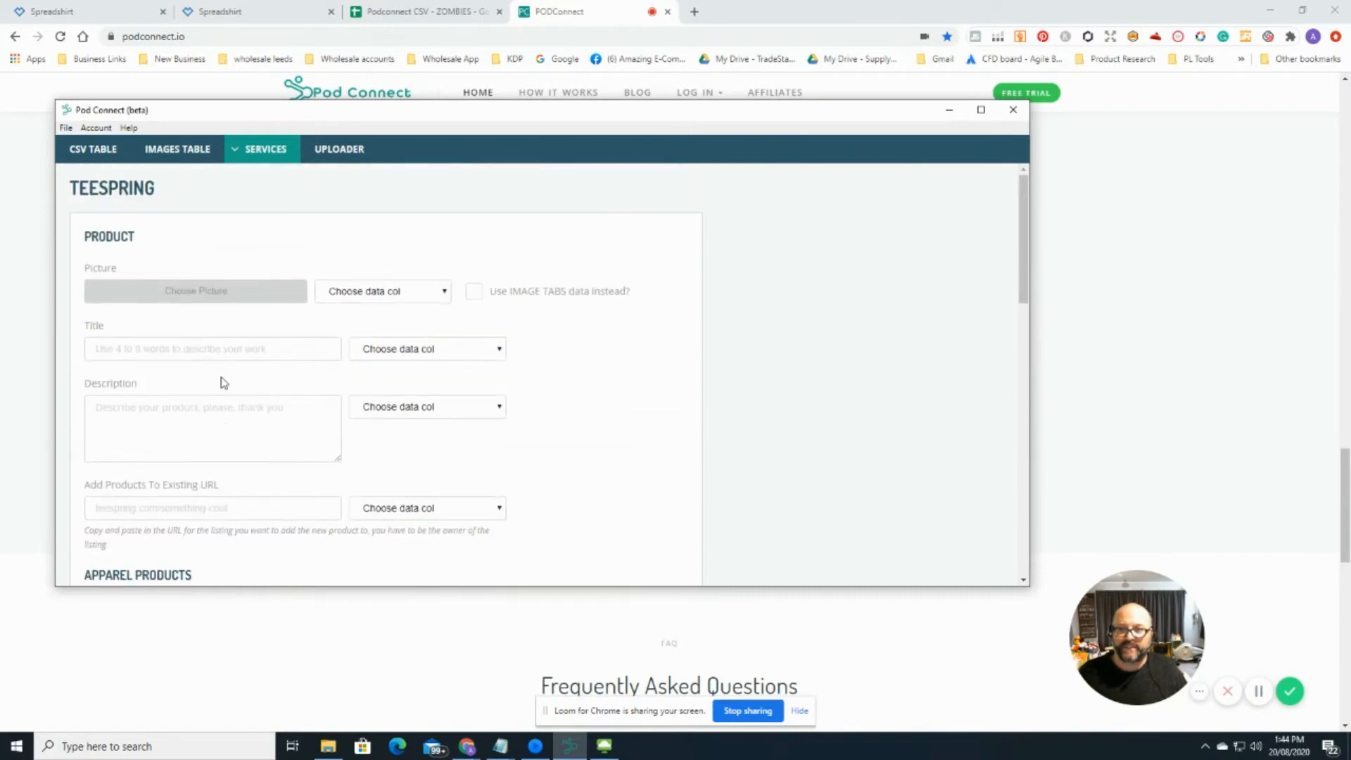
scroll(224, 383, "down", 10)
scroll(220, 380, "up", 5)
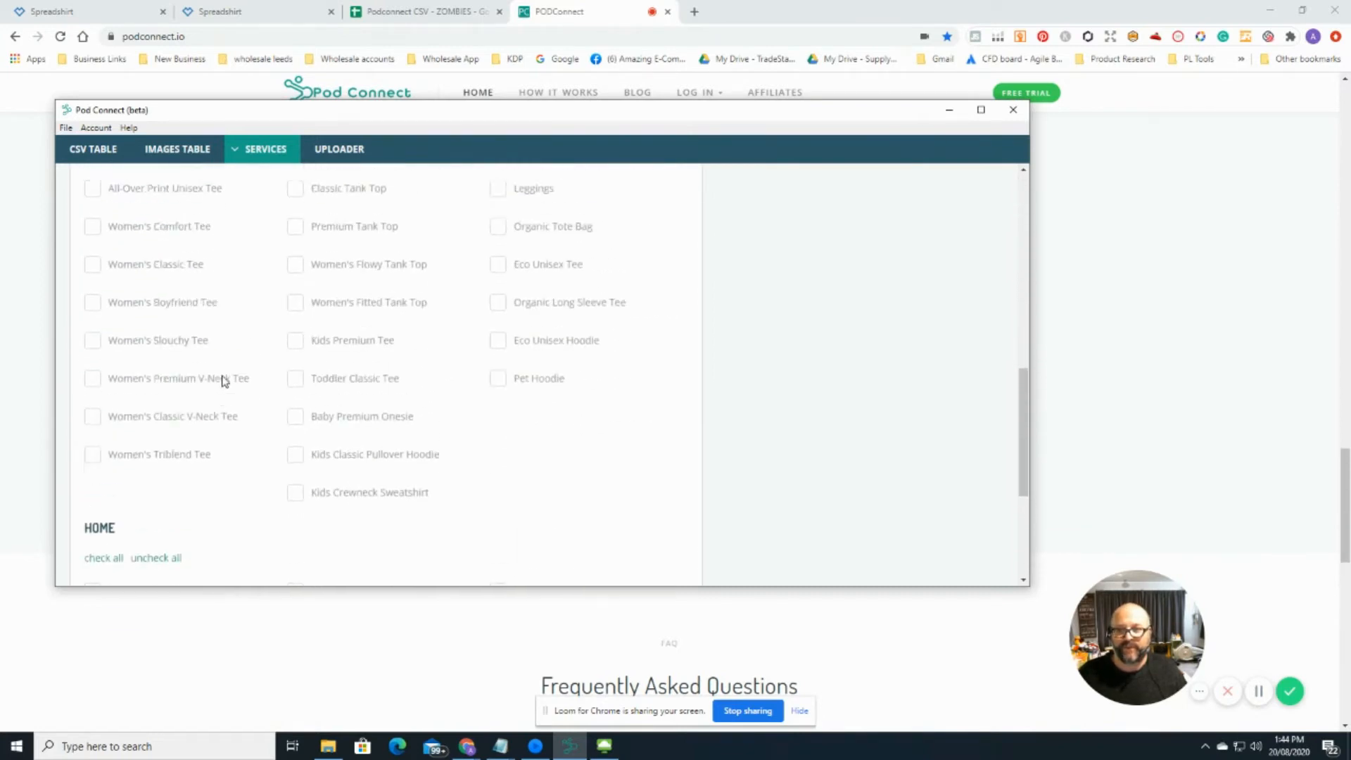
scroll(327, 446, "down", 5)
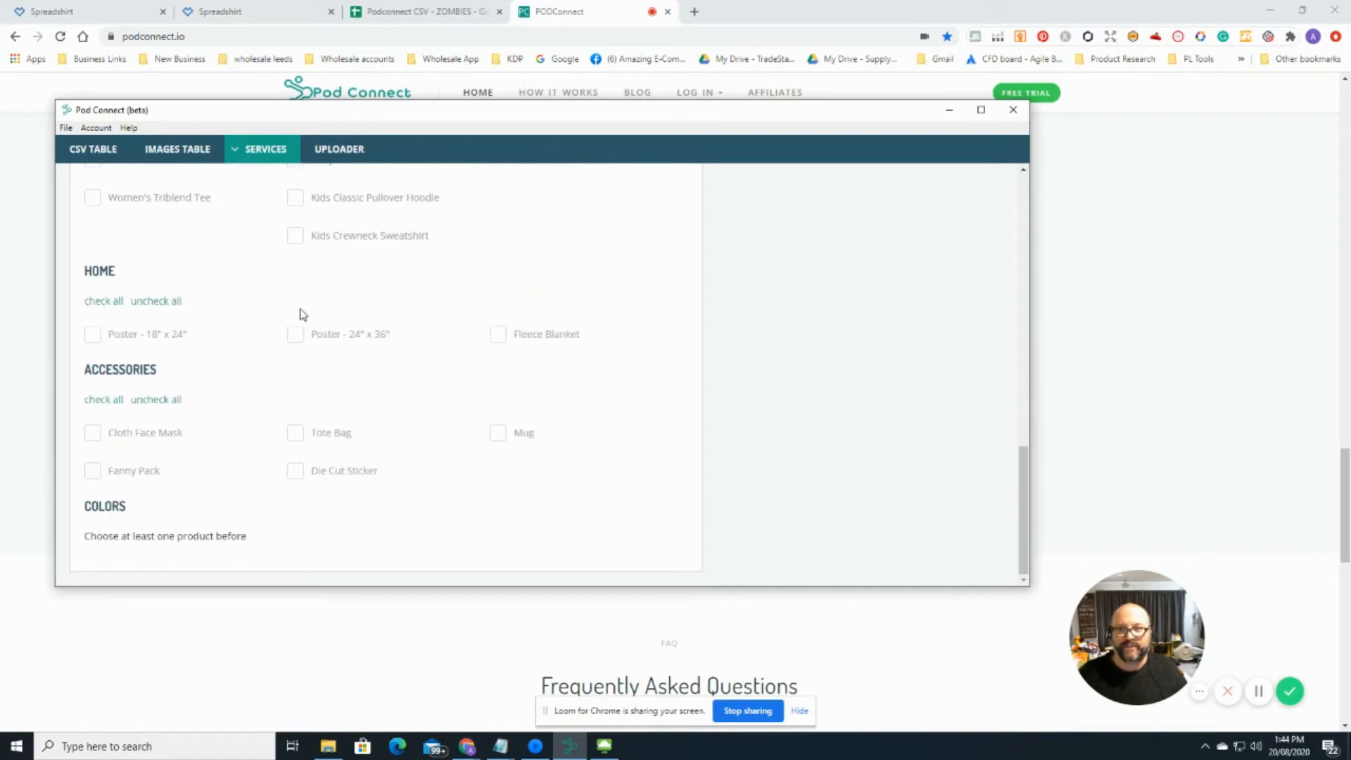
left_click(335, 464)
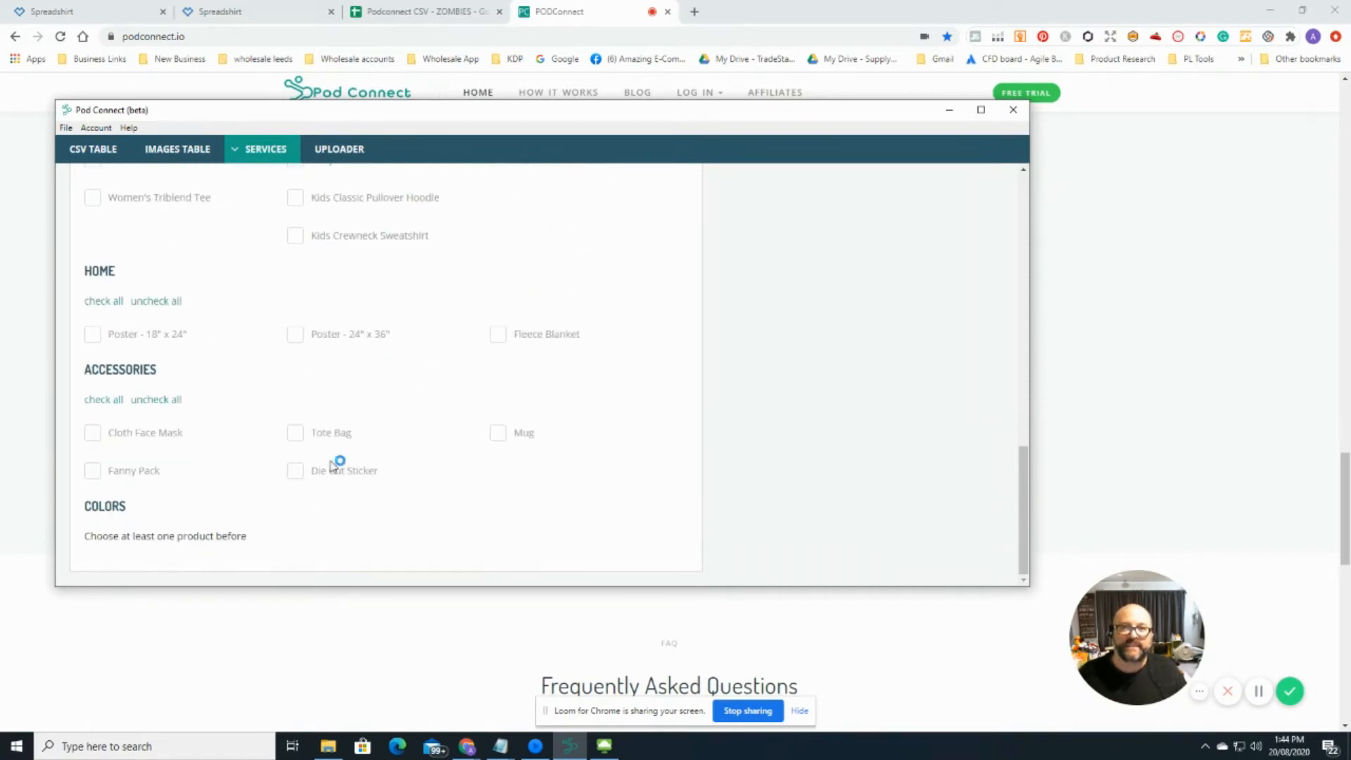
scroll(334, 464, "up", 15)
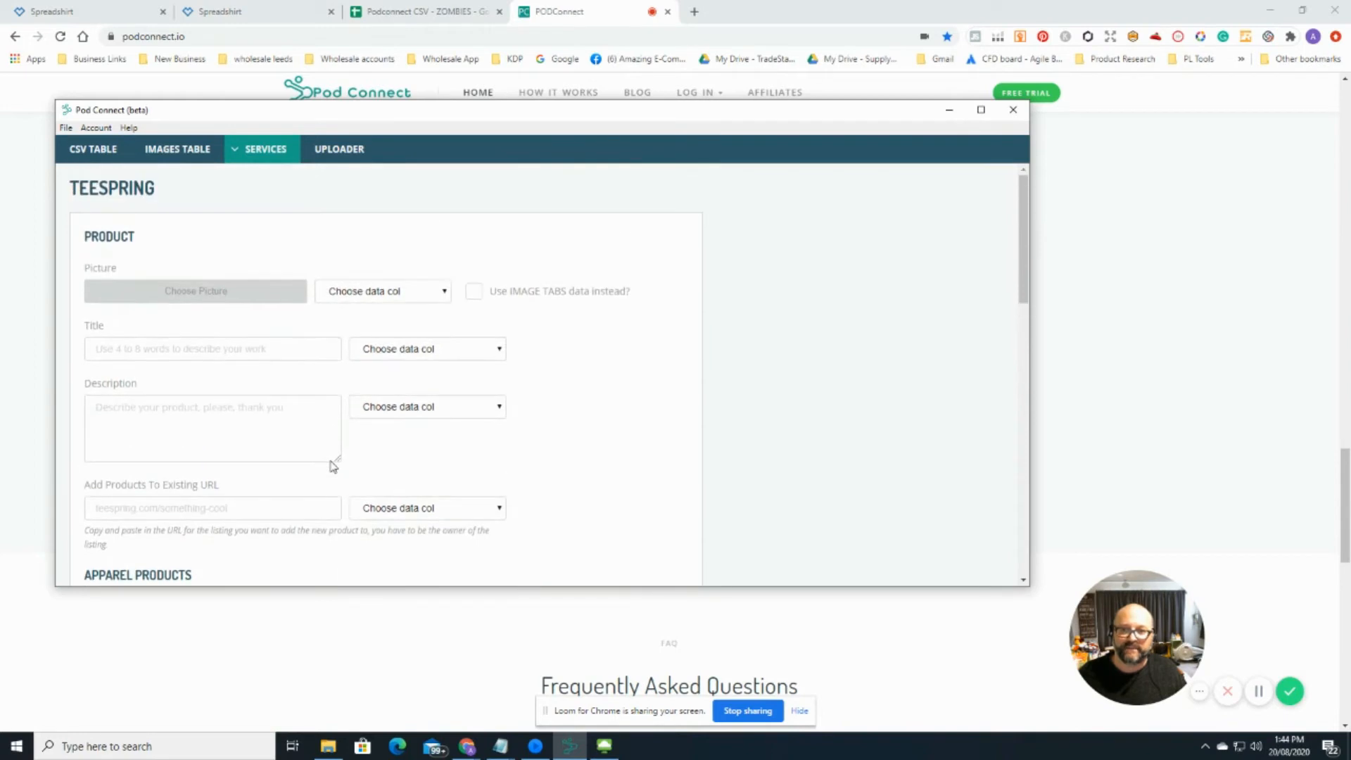
left_click(266, 149)
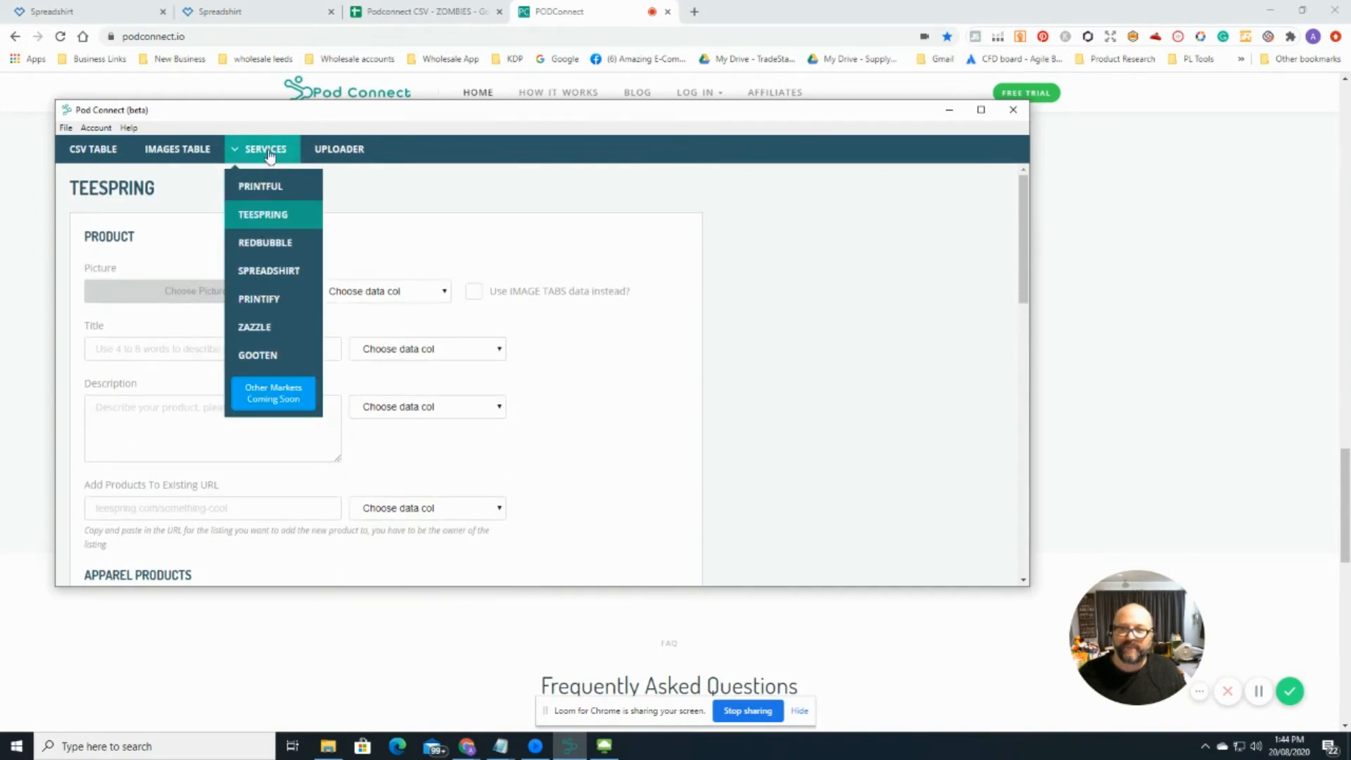
Step: Open the Redbubble form and look over its picture, background colour, markup percent, title and tags fields
left_click(274, 245)
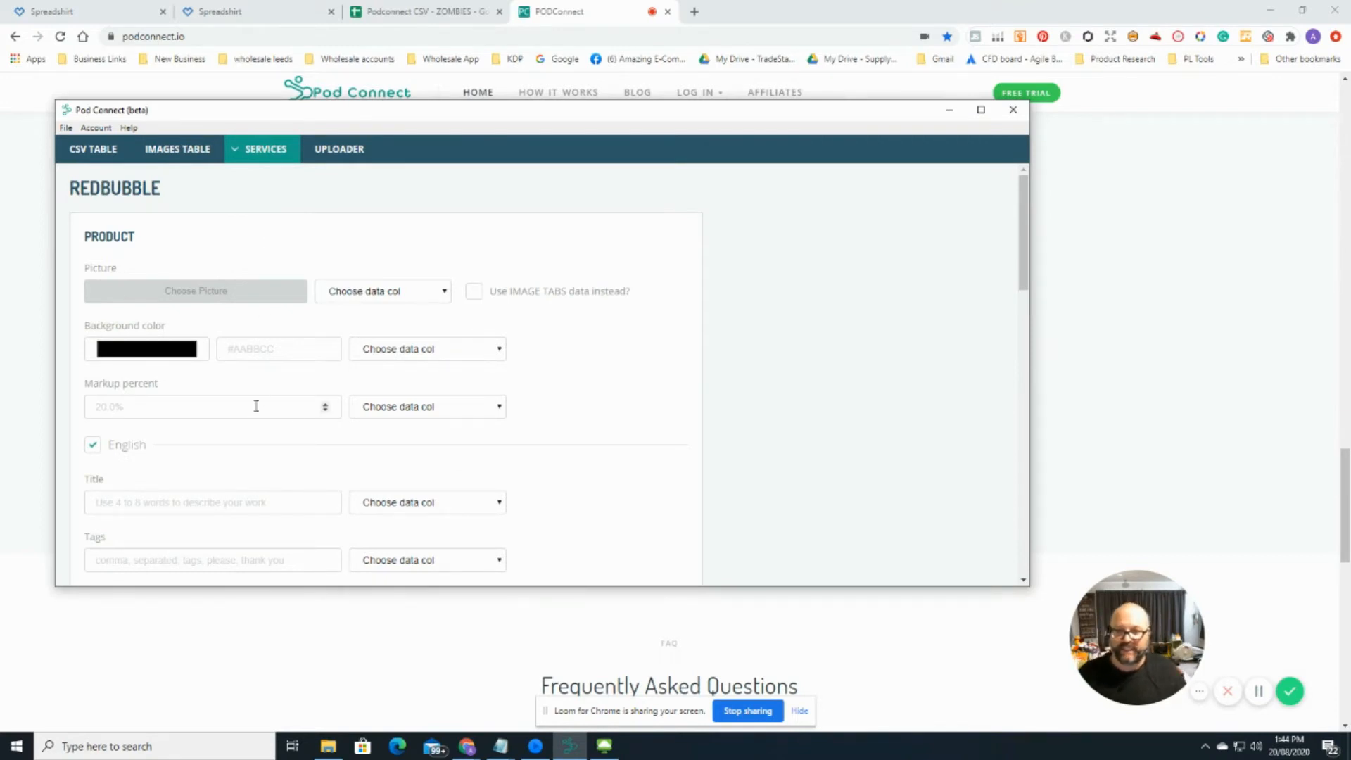
scroll(473, 406, "down", 2)
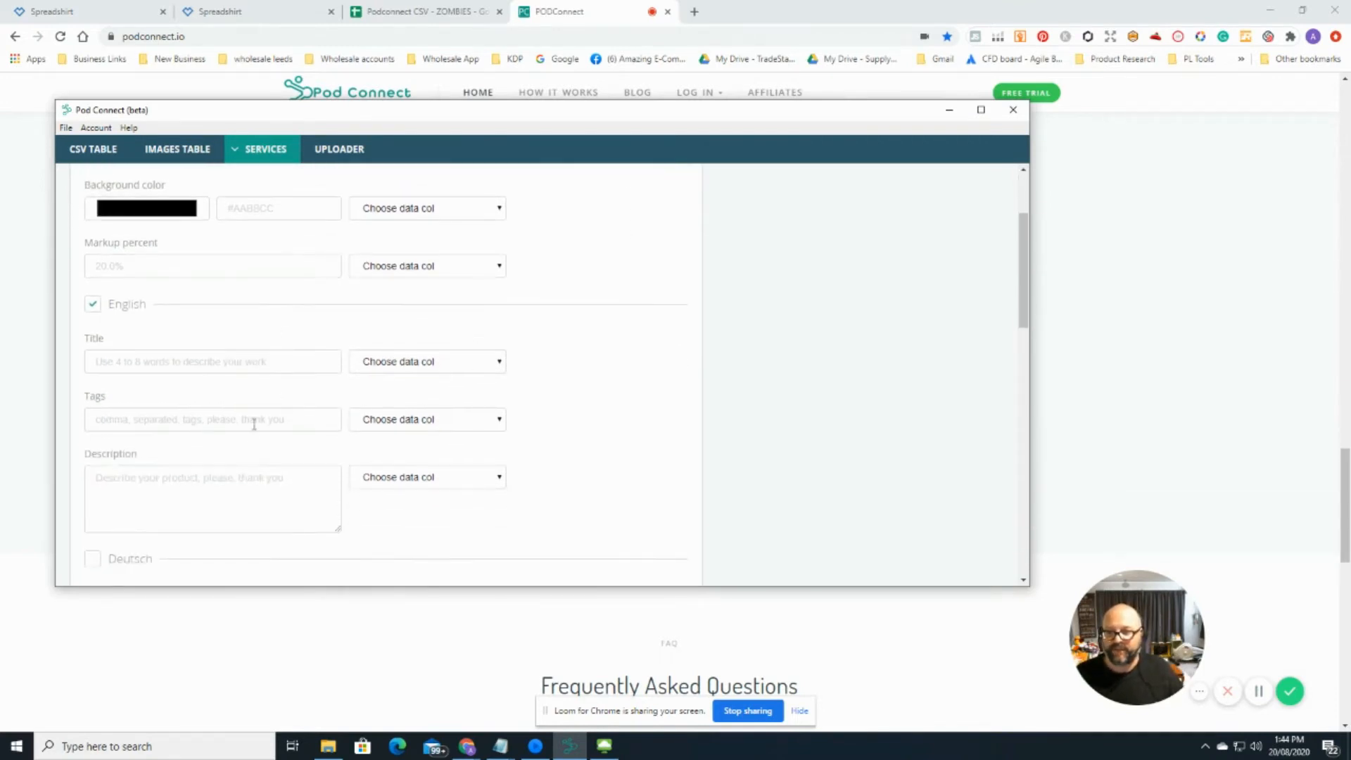
scroll(245, 468, "down", 3)
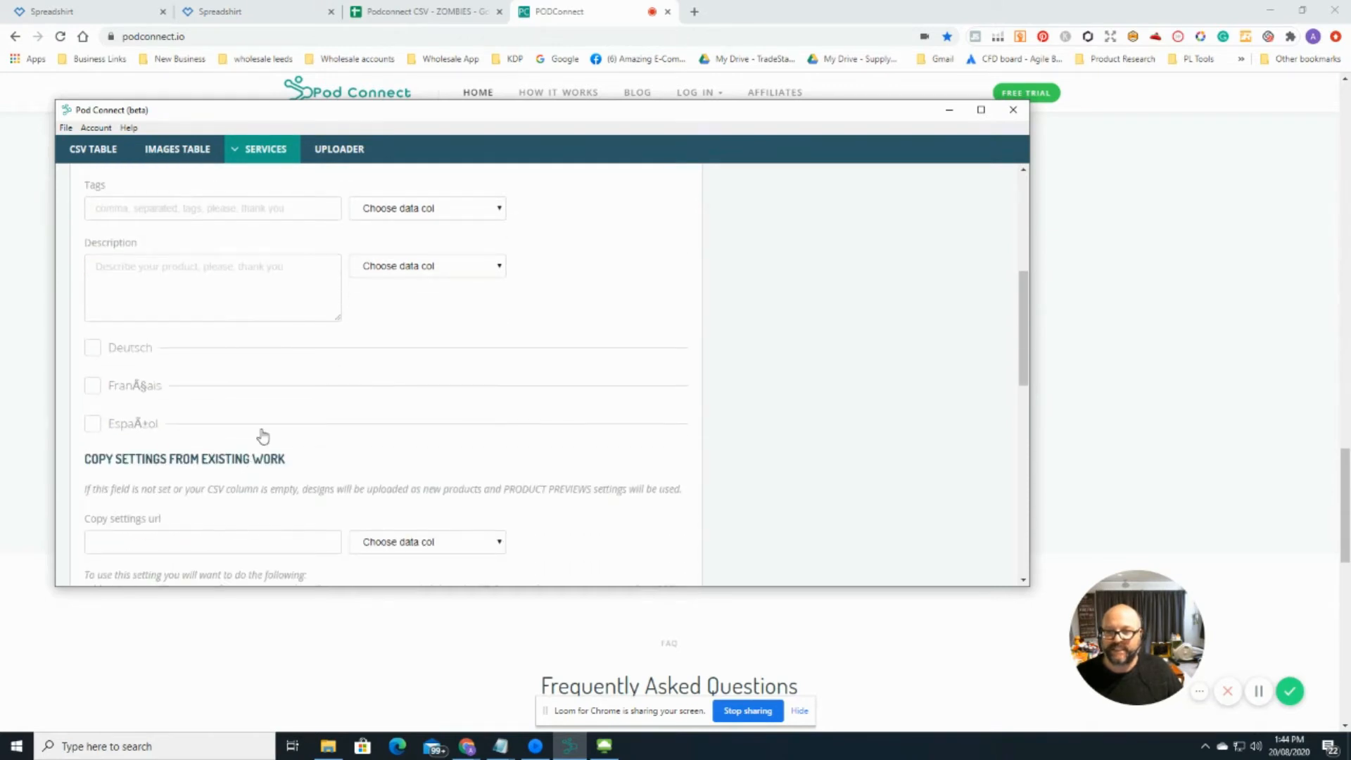
scroll(262, 437, "down", 3)
scroll(262, 430, "down", 3)
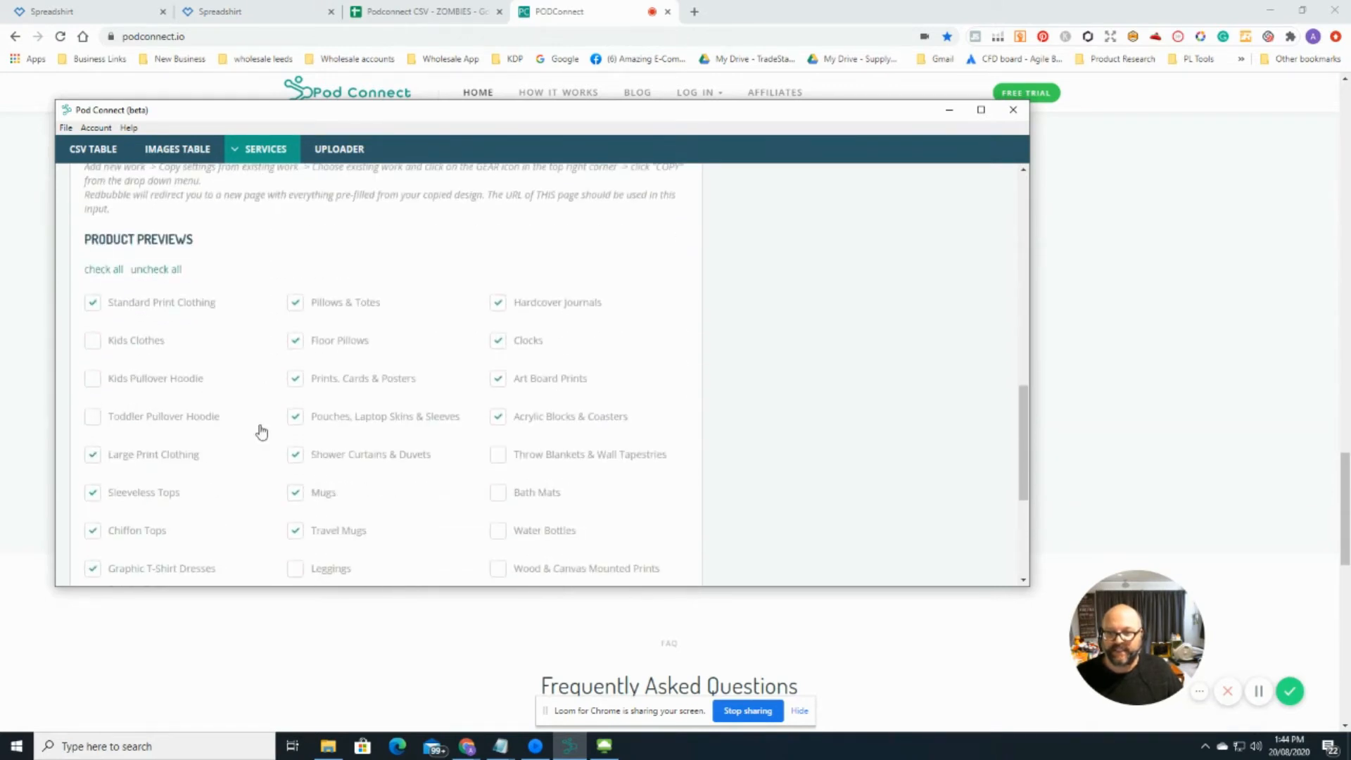
scroll(259, 431, "up", 3)
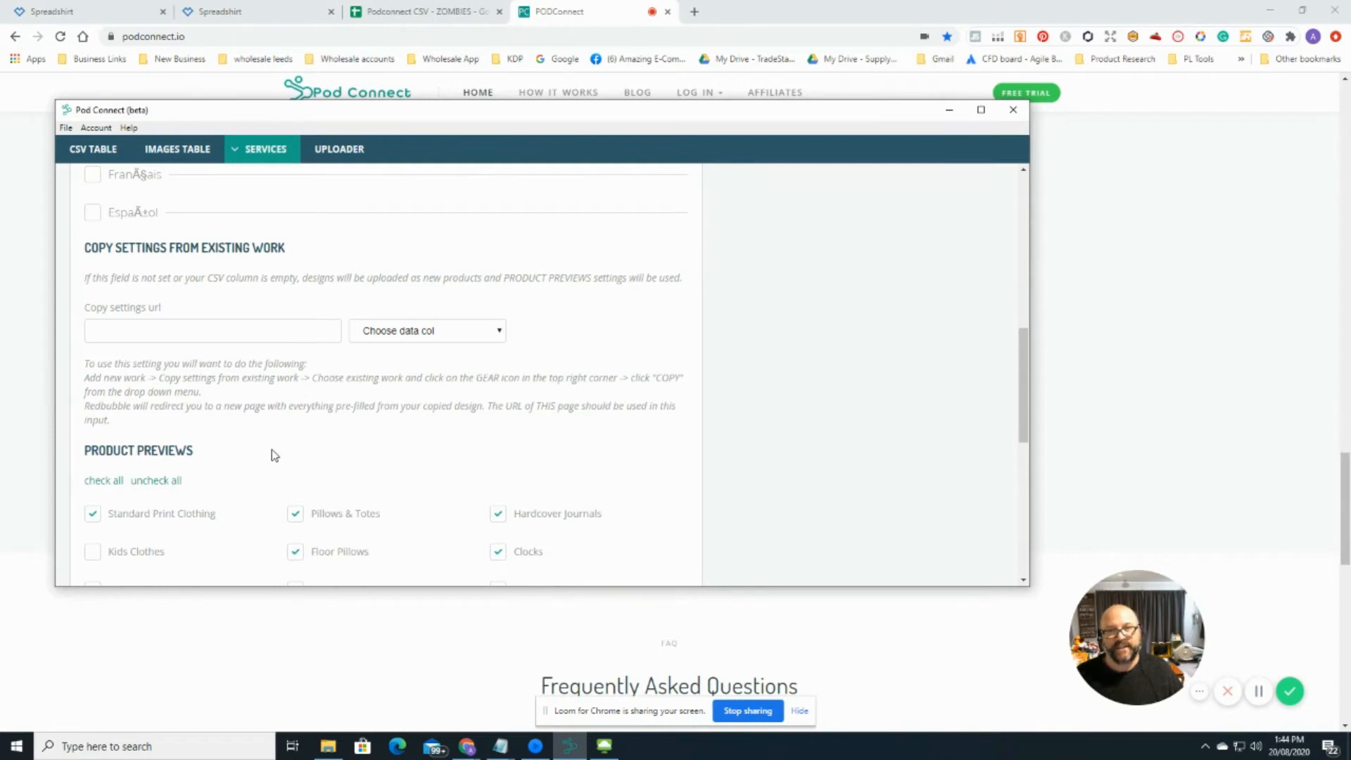
scroll(274, 456, "down", 7)
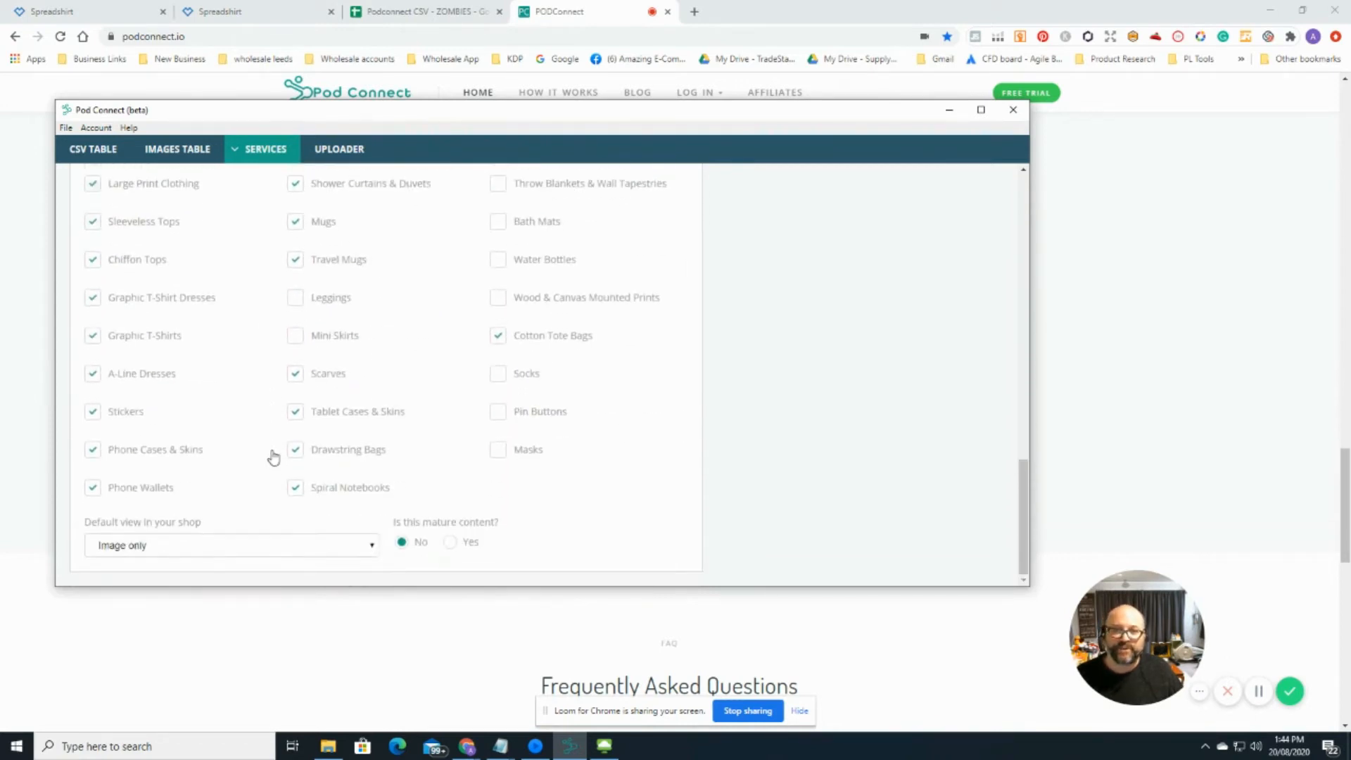
scroll(274, 457, "up", 10)
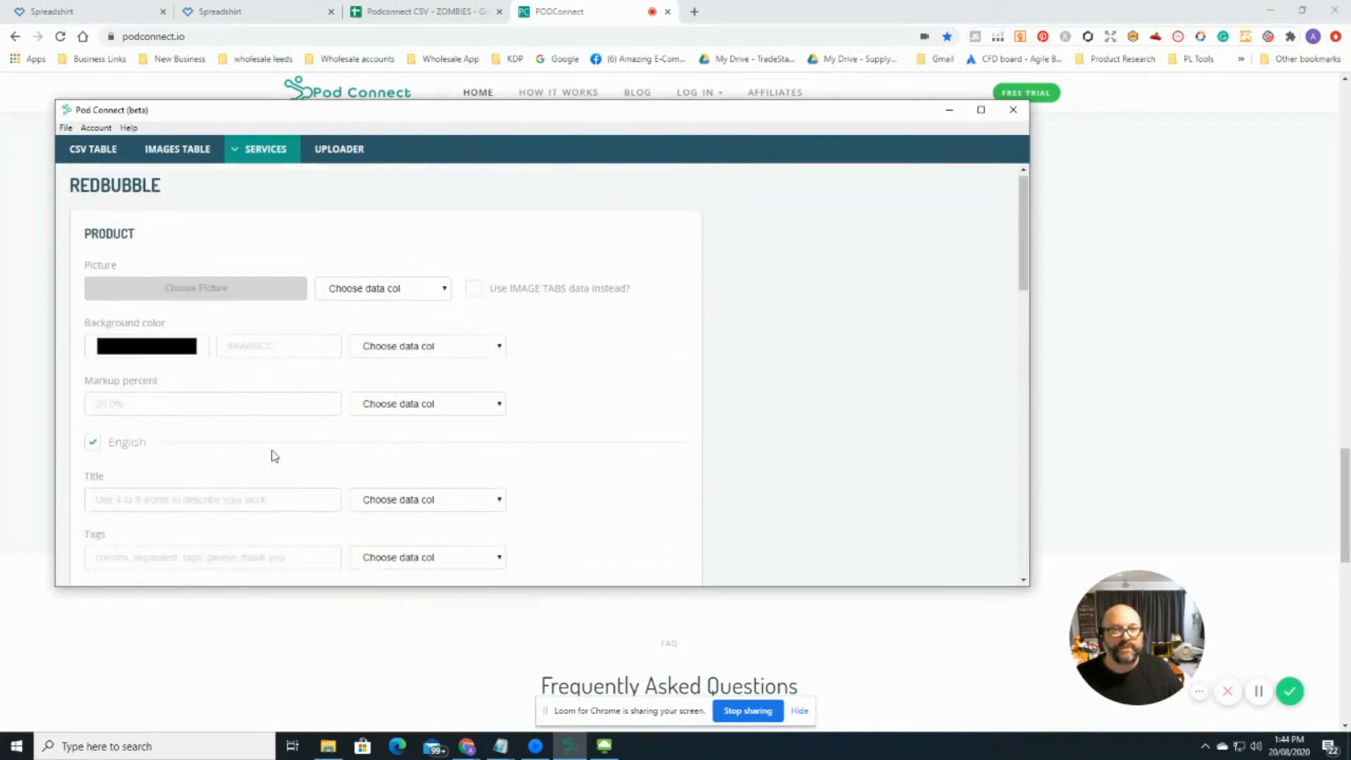
left_click(267, 151)
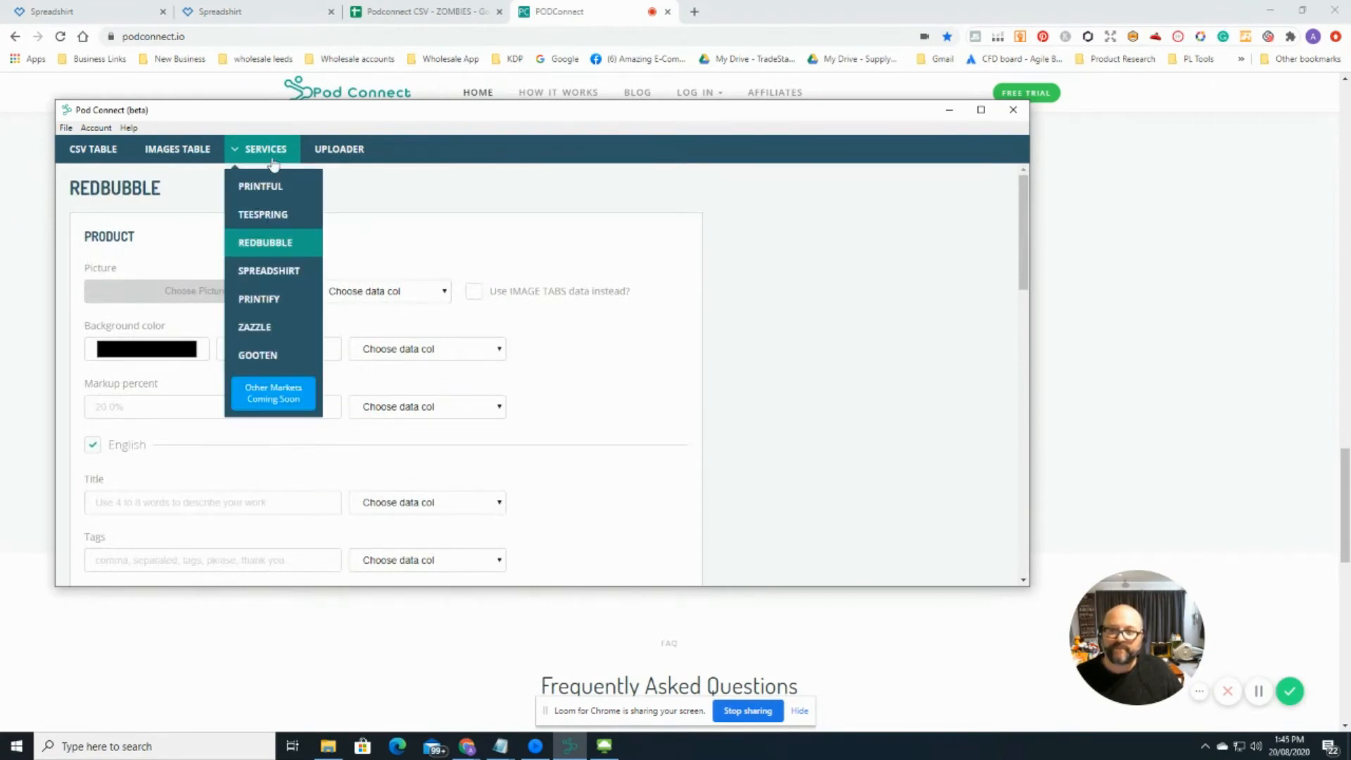
Step: Open the Spreadshirt settings, then switch to the 'Podconnect CSV - ZOMBIES' Google Sheet
left_click(264, 273)
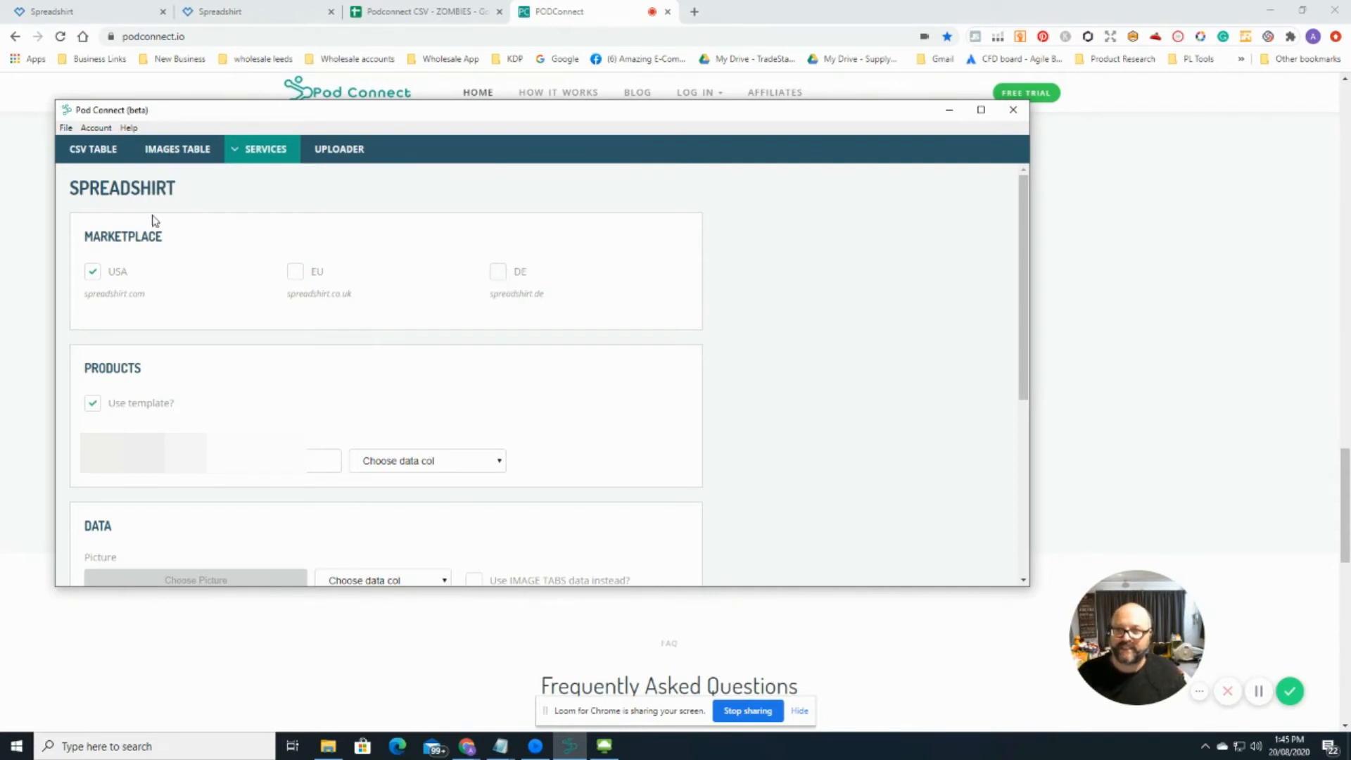
left_click(408, 13)
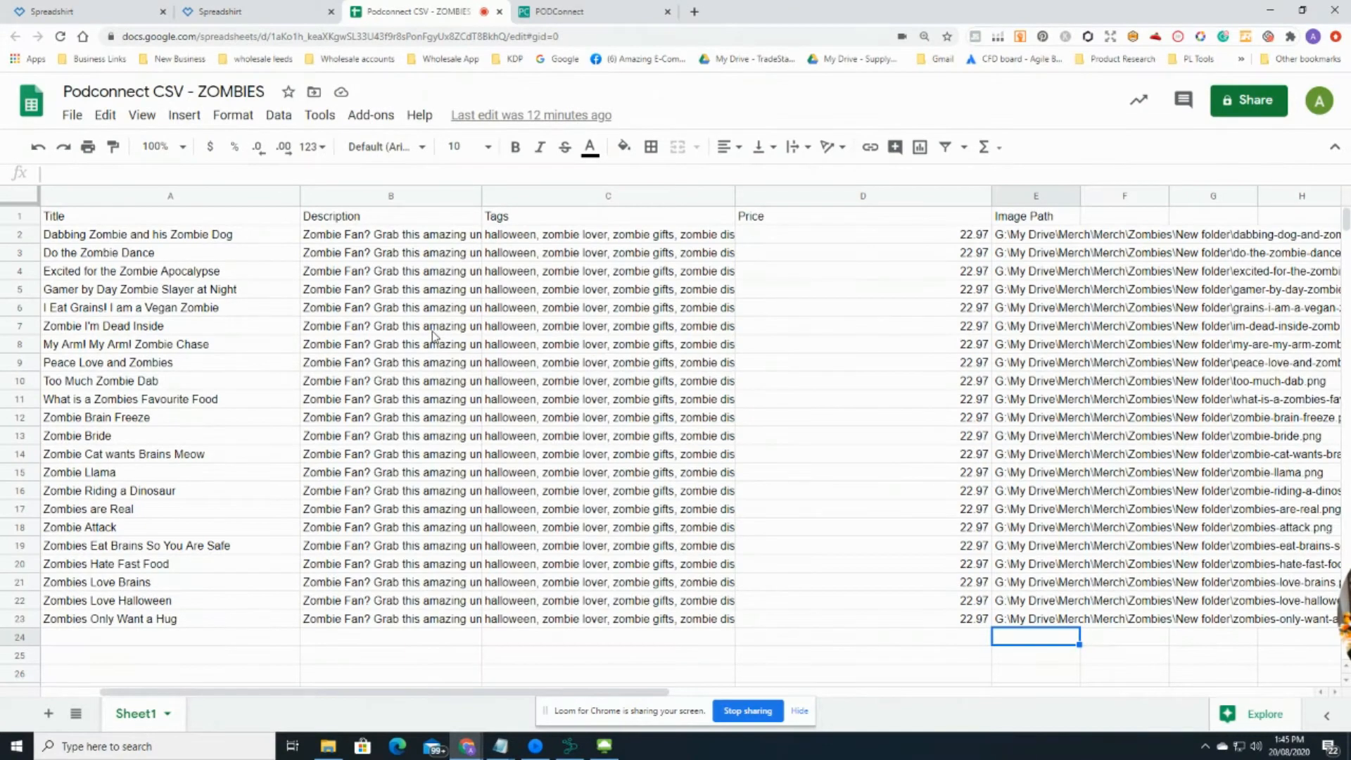
Step: Download the current ZOMBIES sheet as a .csv file and close LibreOffice's Text Import dialog
left_click(73, 117)
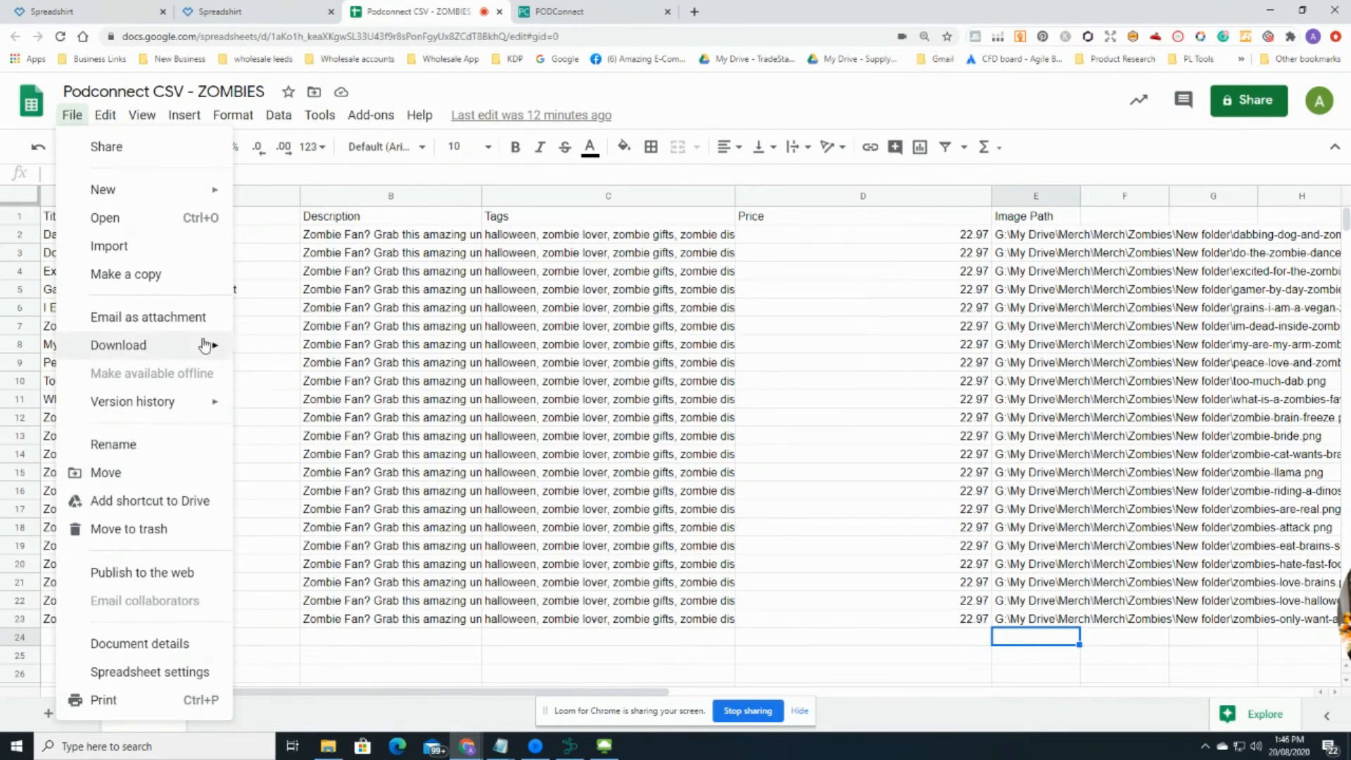
mouse_move(204, 344)
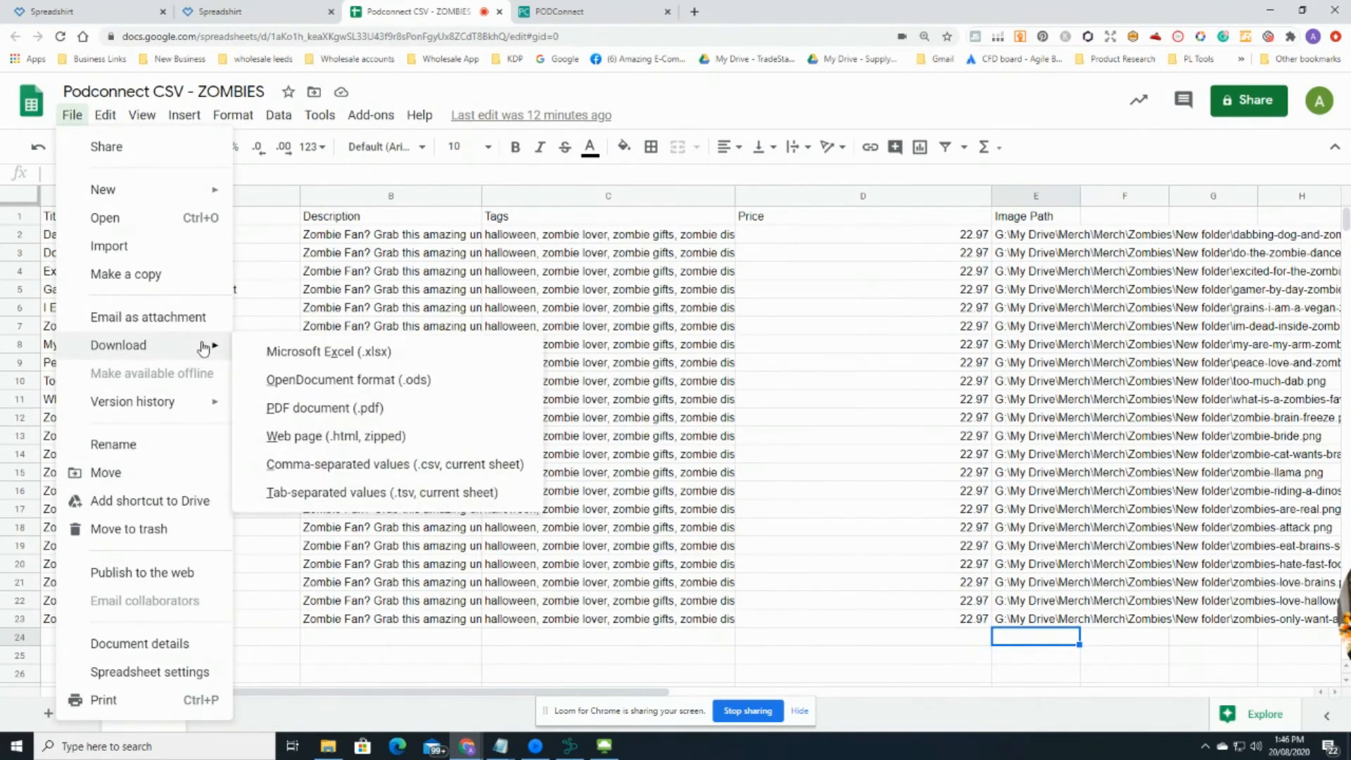
left_click(346, 465)
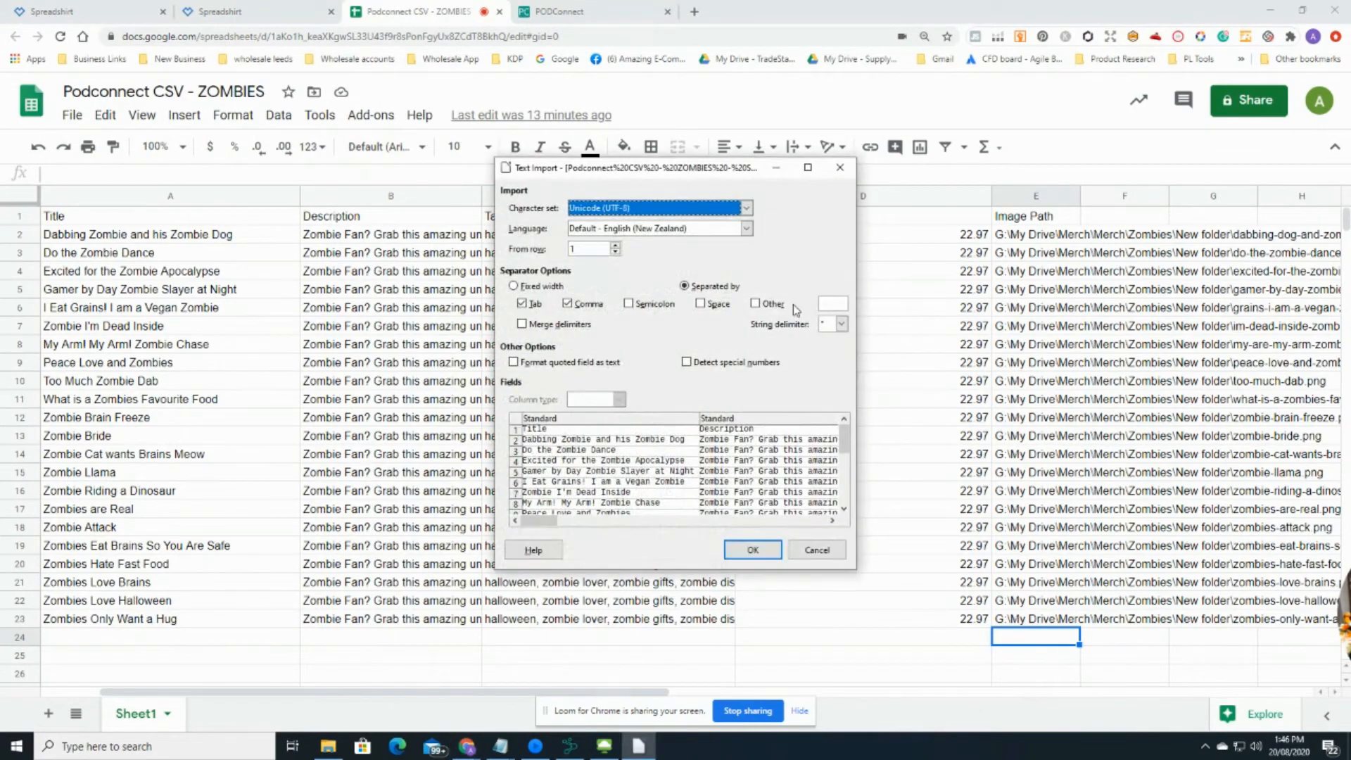
left_click(840, 168)
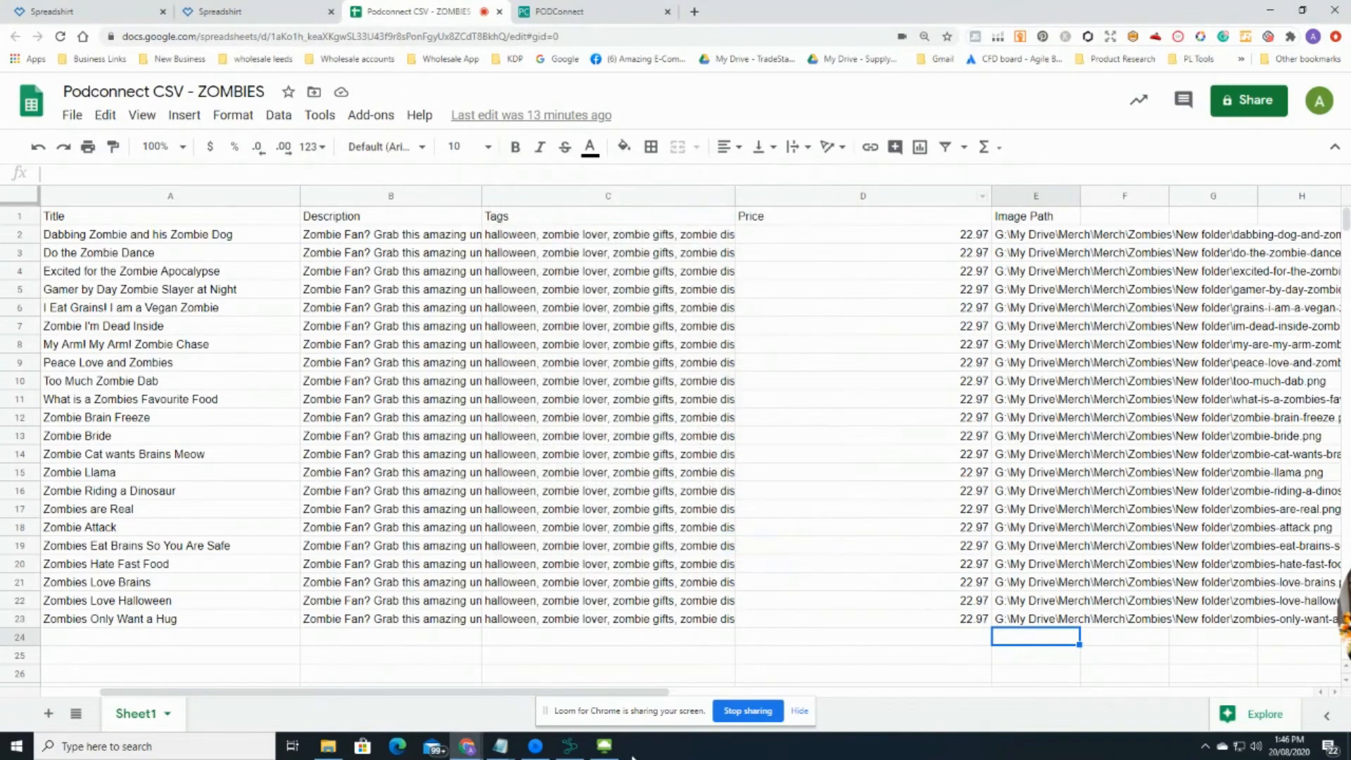
Step: Load 'Podconnect CSV - ZOMBIES - Sheet1' from Downloads into the CSV table using CSV With Headers
left_click(570, 746)
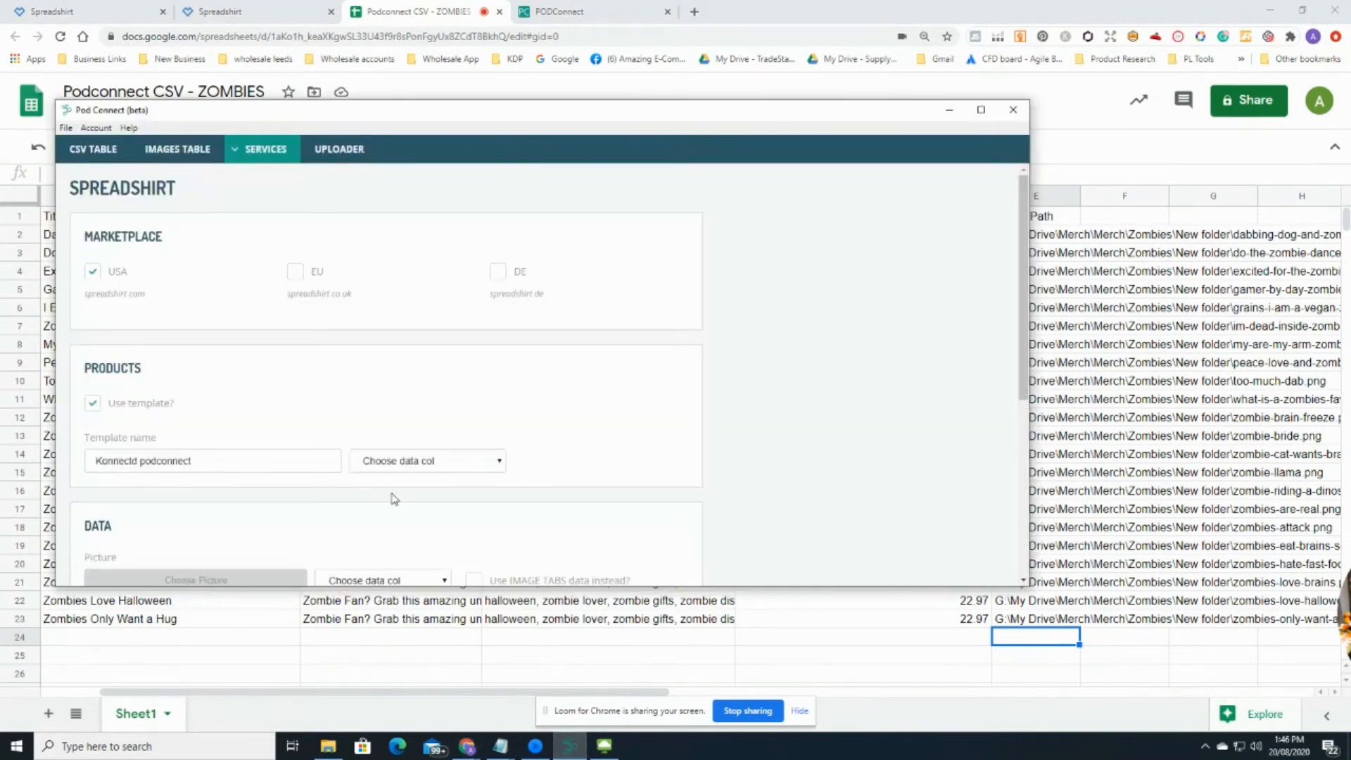
left_click(98, 154)
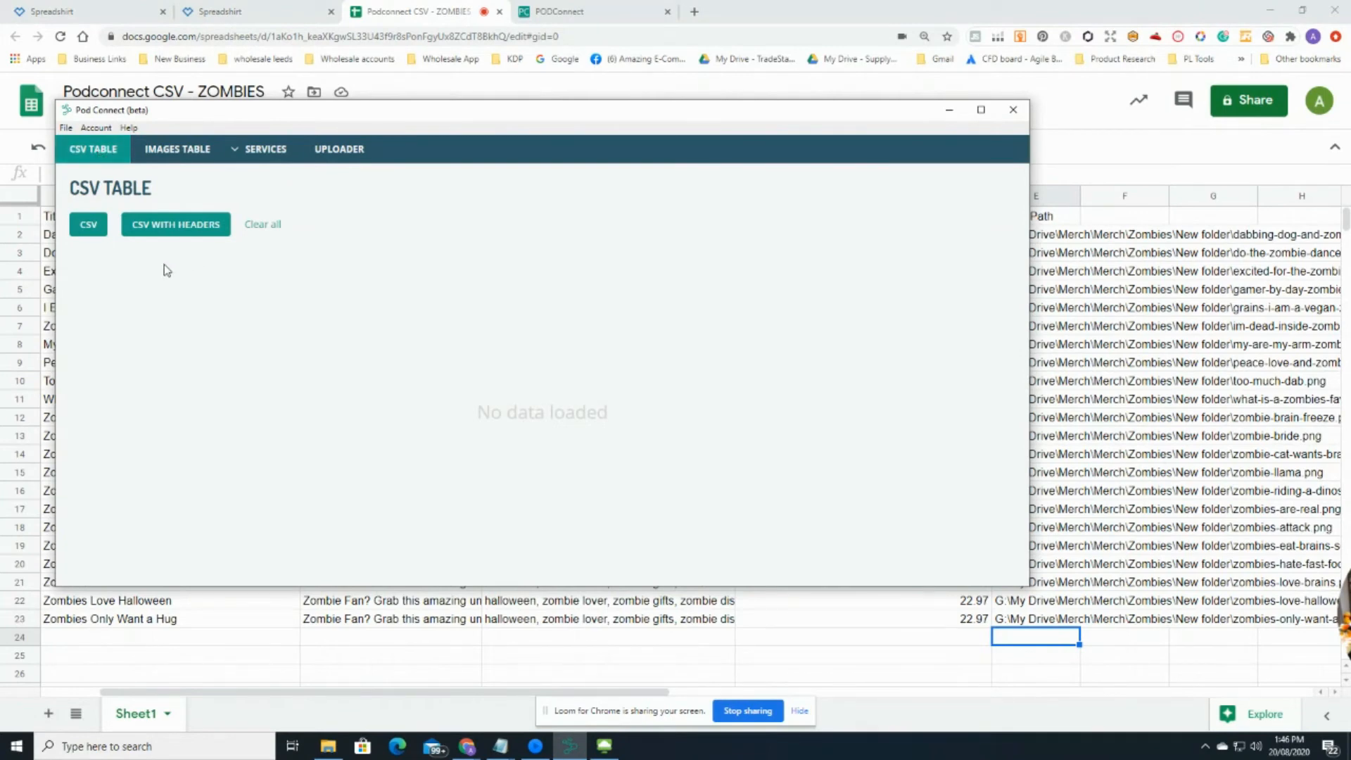
left_click(181, 225)
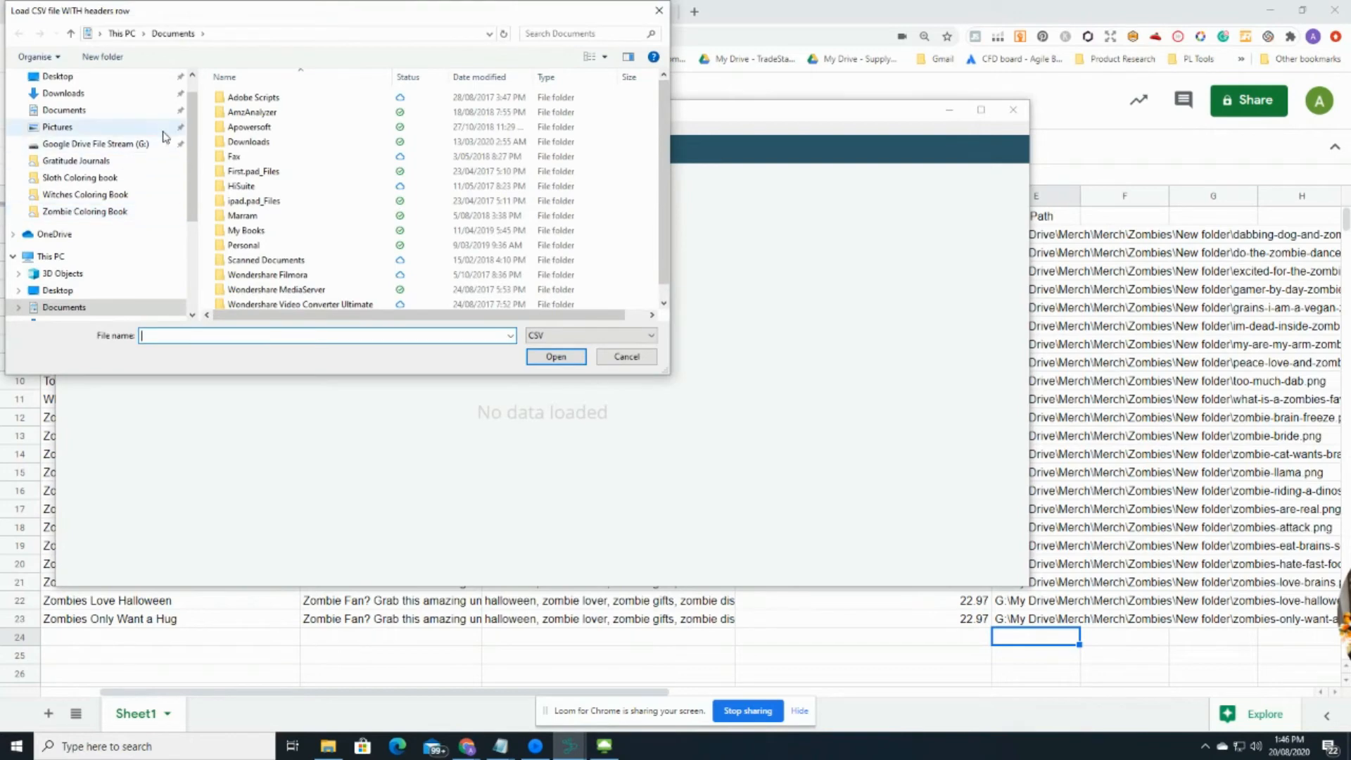
left_click(88, 94)
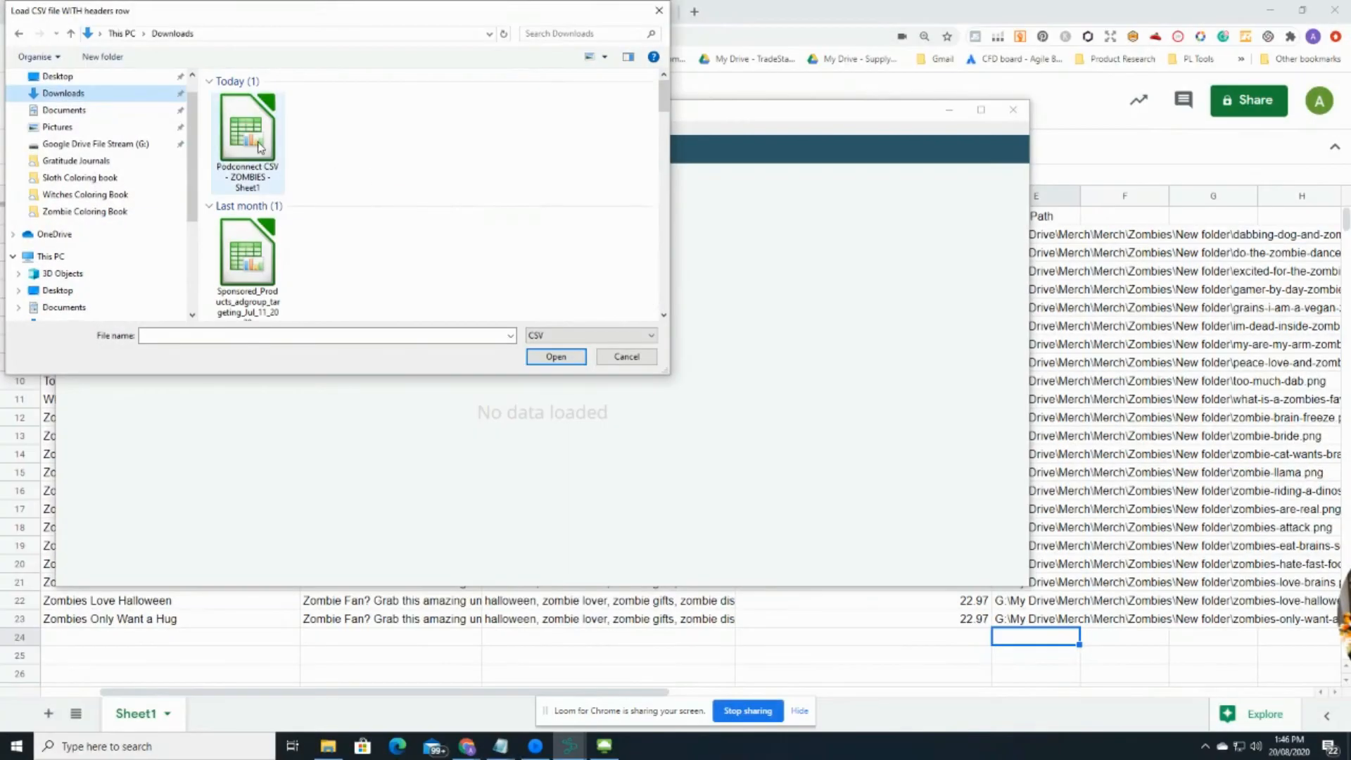
left_click(248, 134)
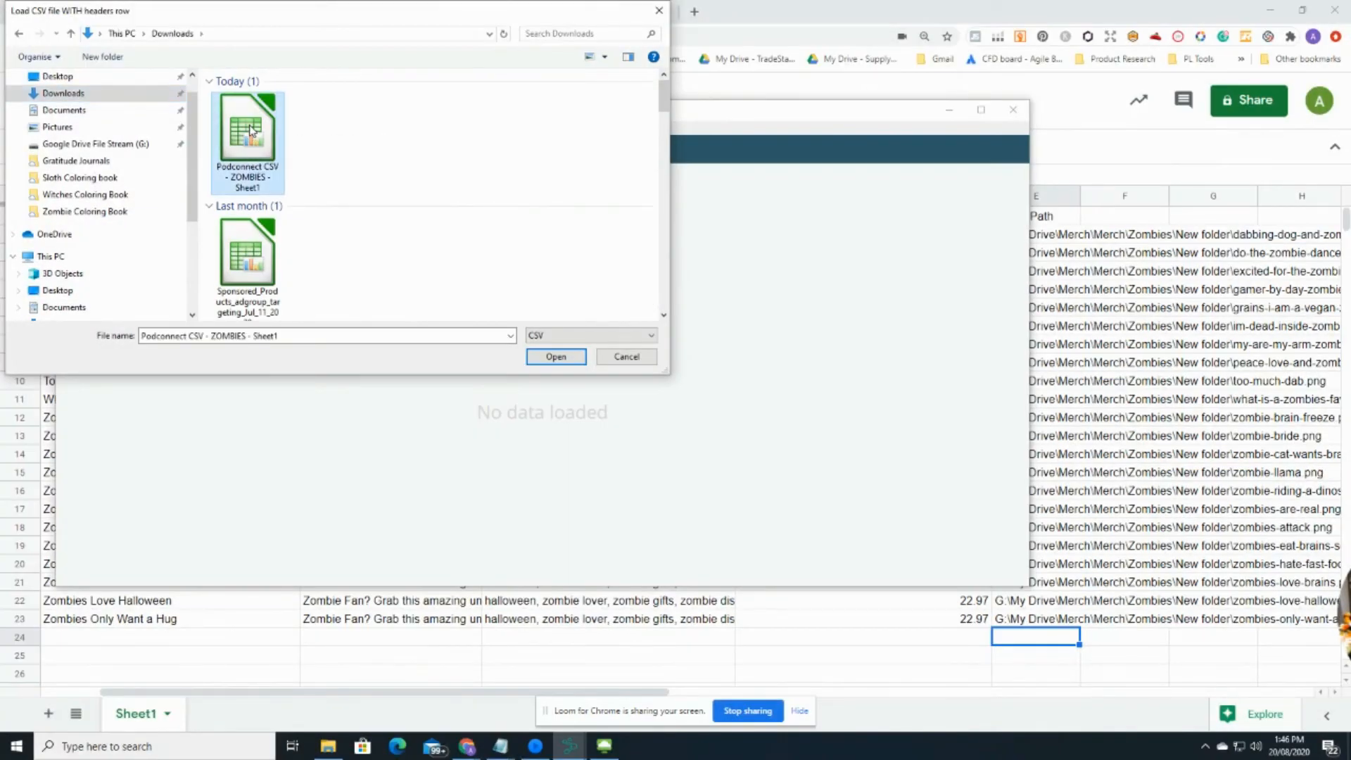
left_click(556, 356)
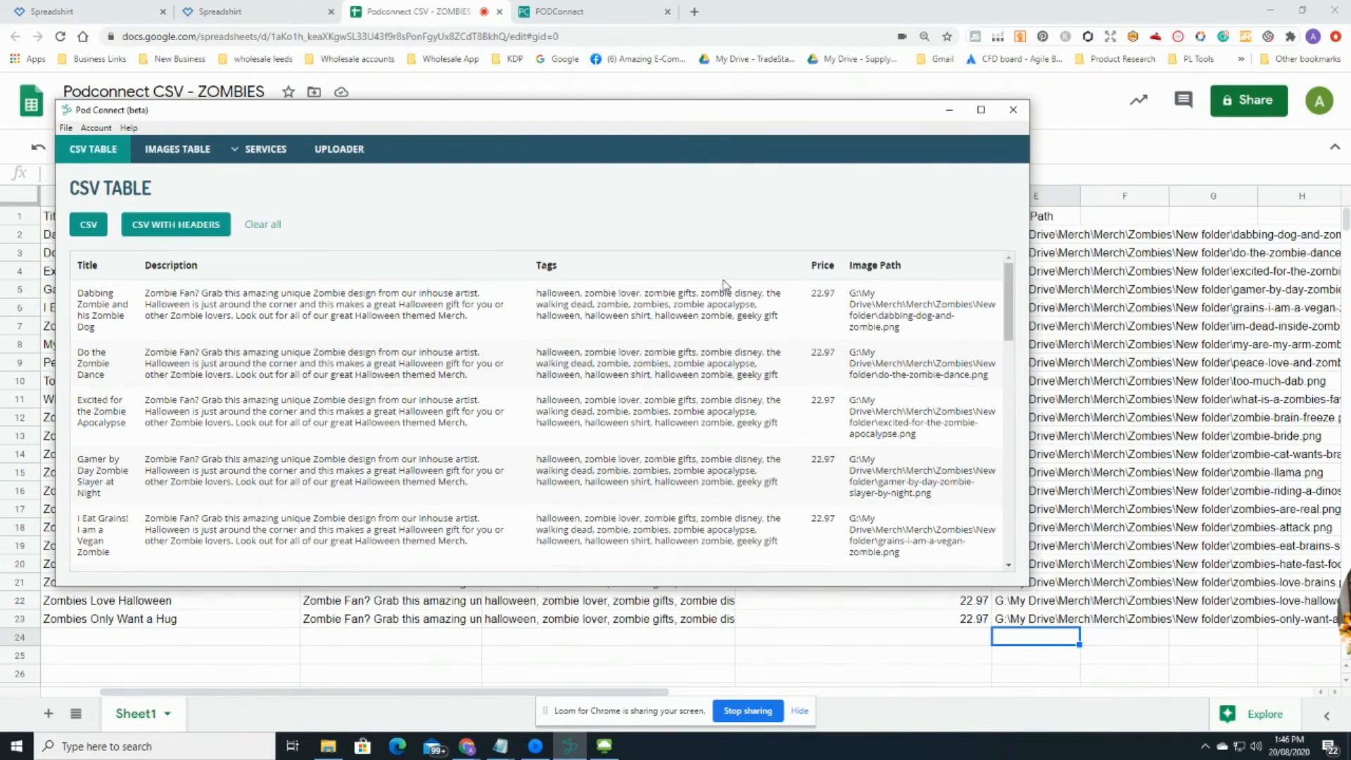
Step: Open the Spreadshirt settings from Services and scroll down to its DATA section
left_click(259, 151)
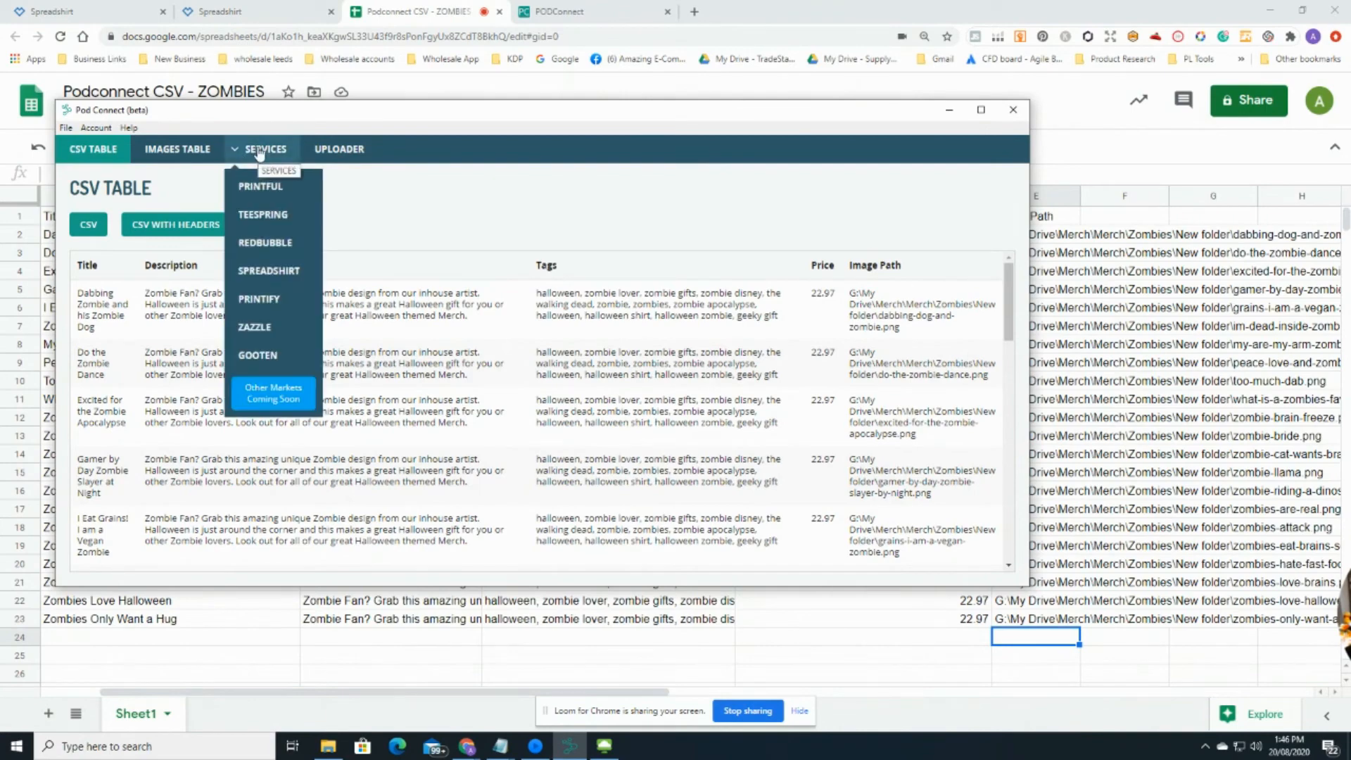
left_click(265, 273)
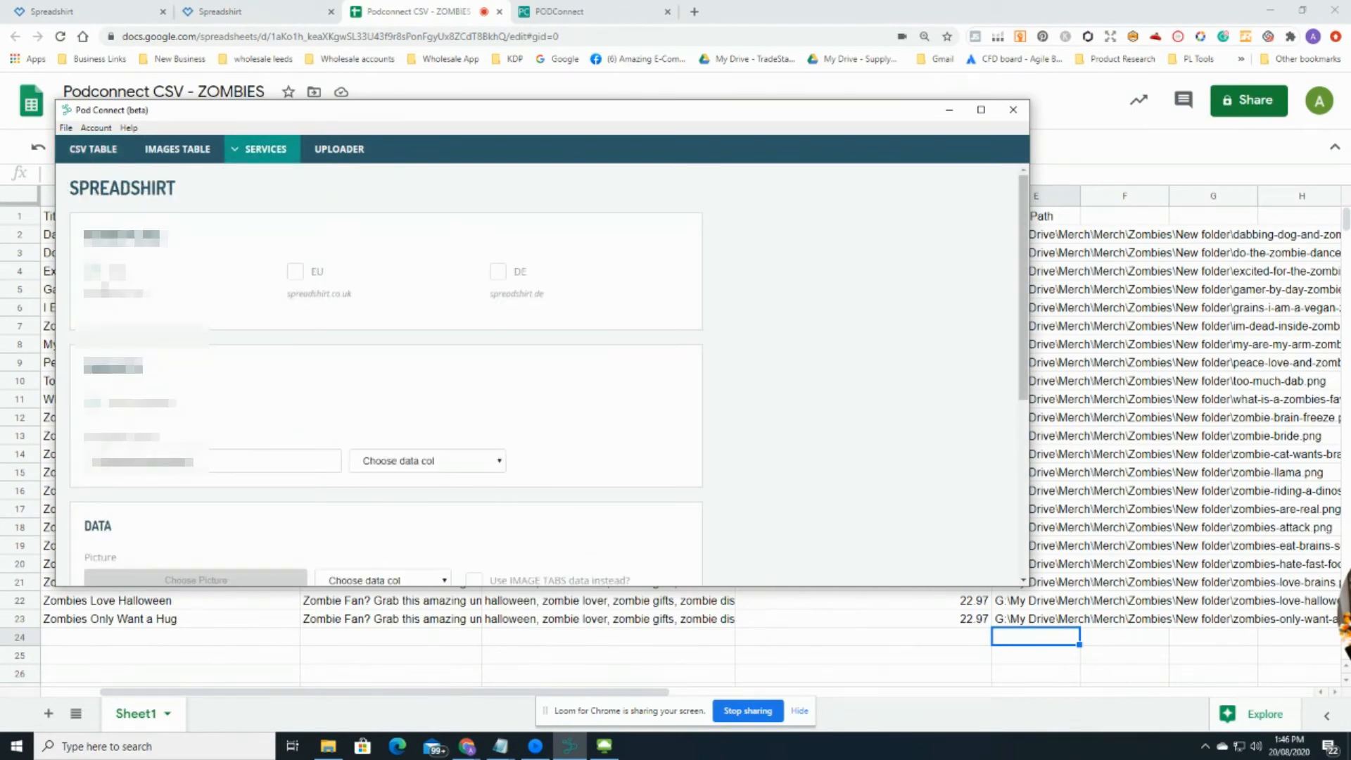
scroll(282, 359, "down", 1)
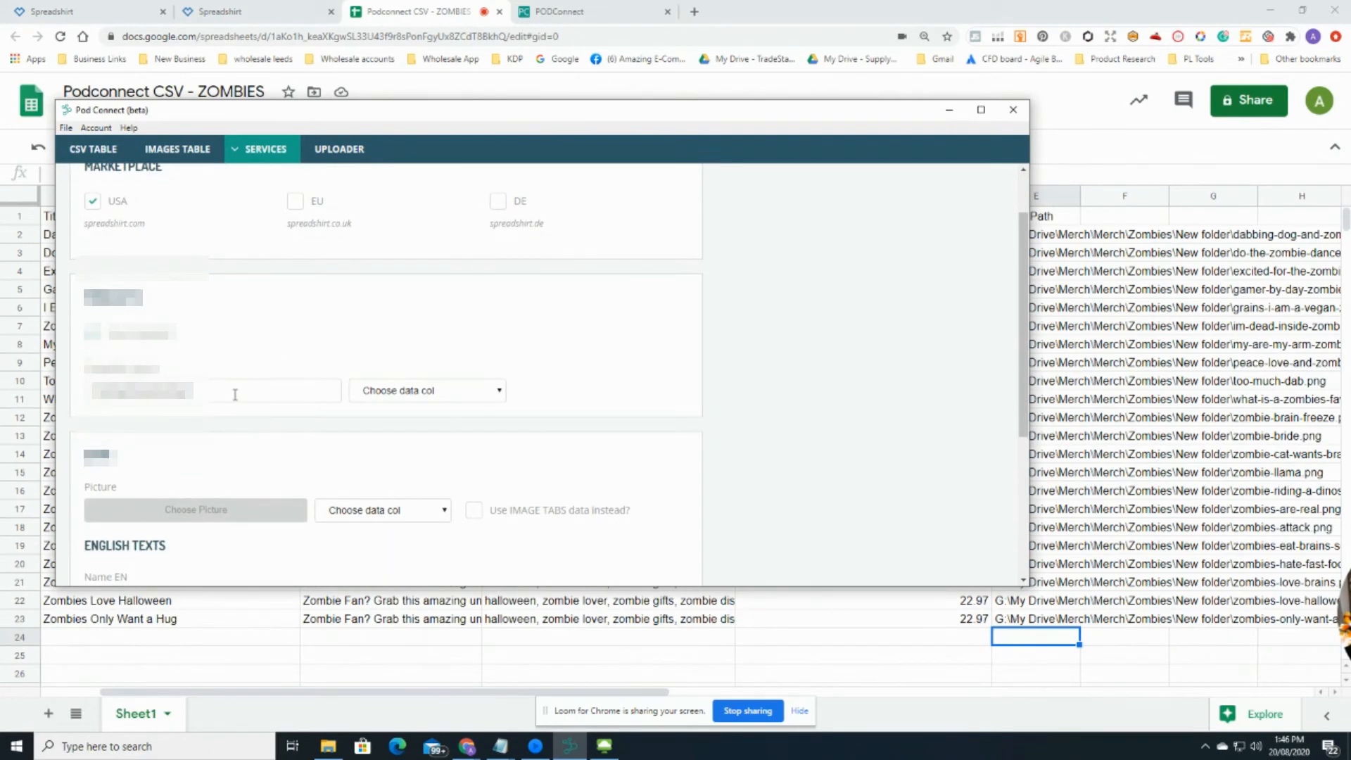
scroll(236, 397, "down", 1)
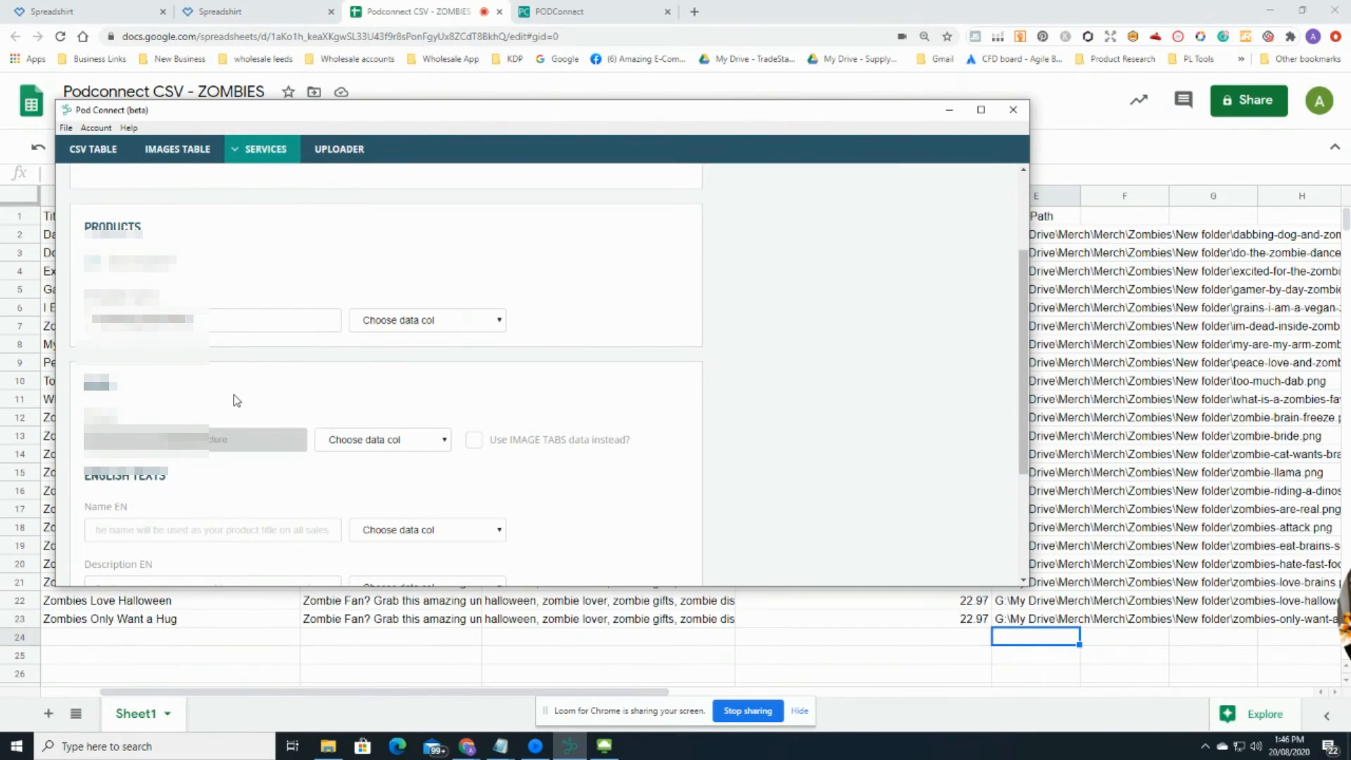
scroll(236, 401, "down", 2)
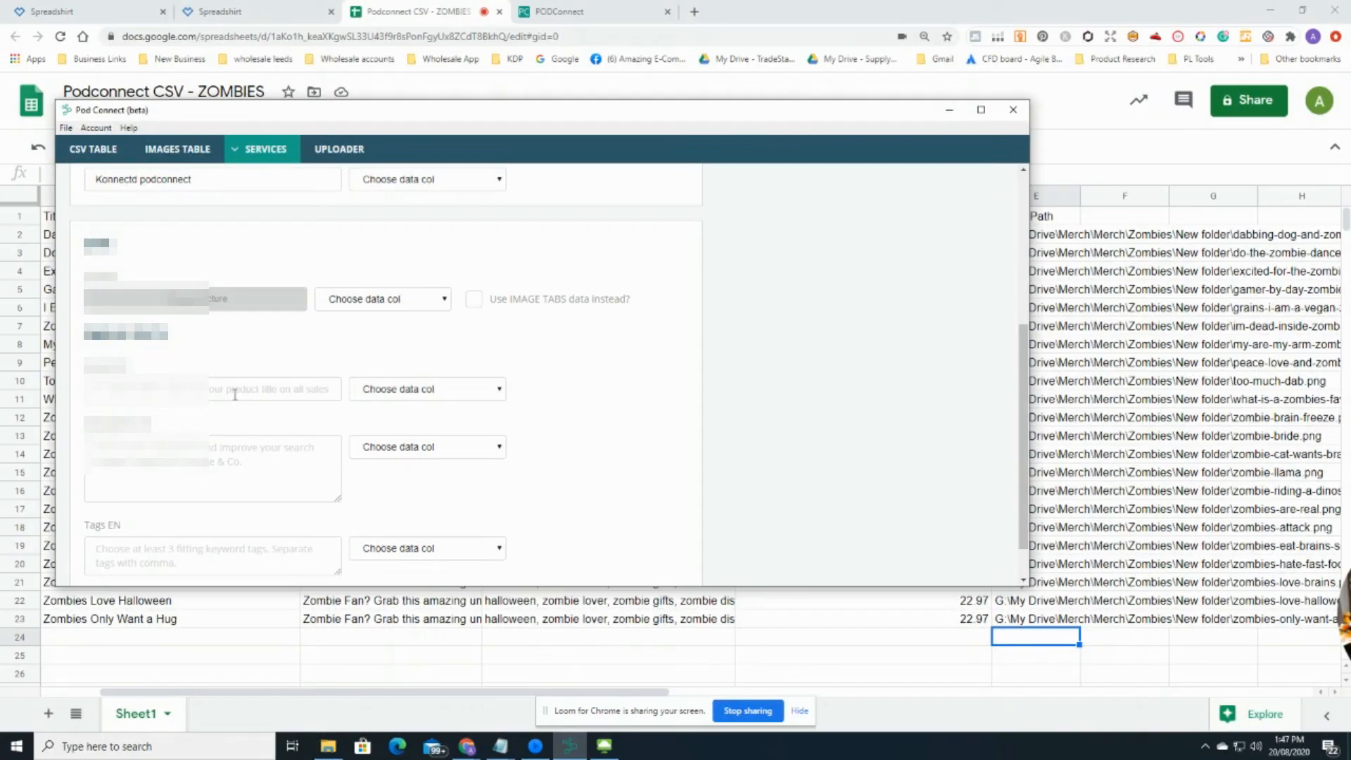
scroll(232, 390, "up", 1)
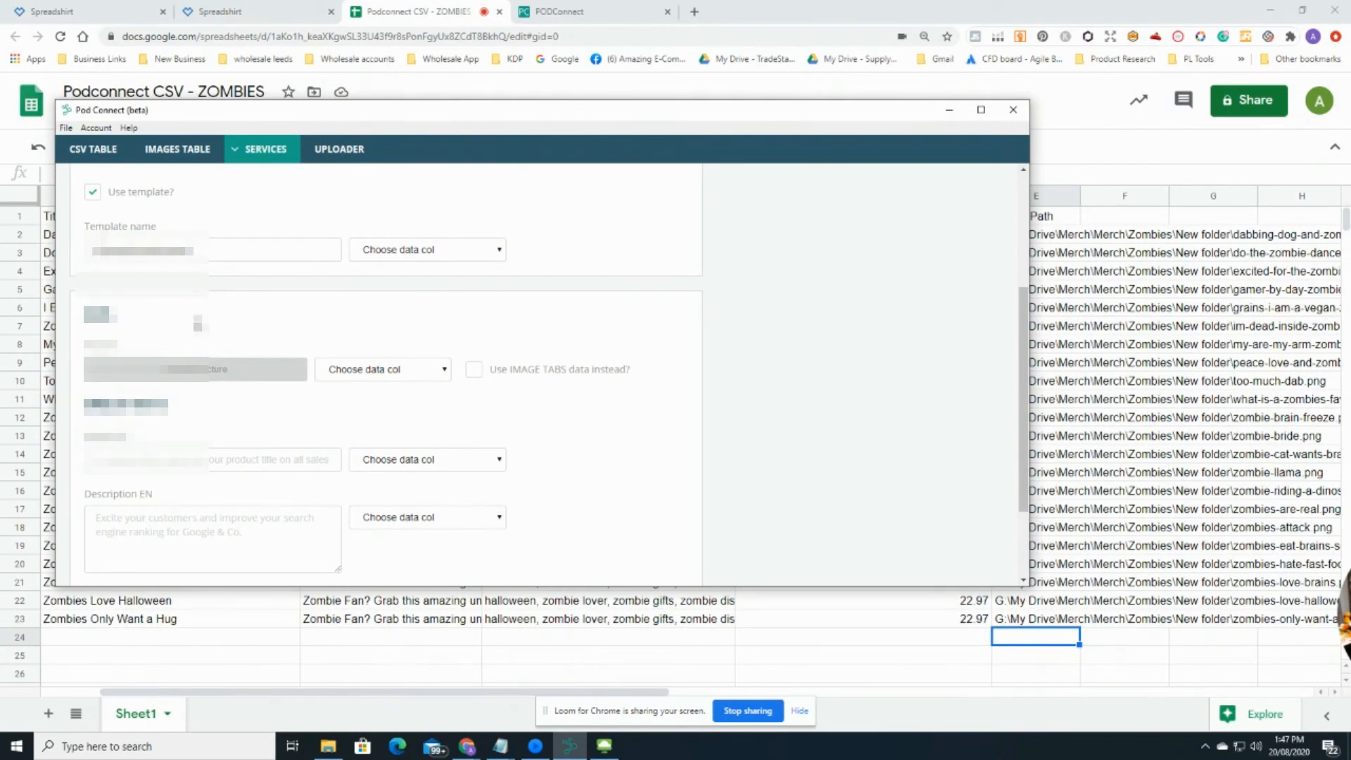
scroll(200, 321, "down", 2)
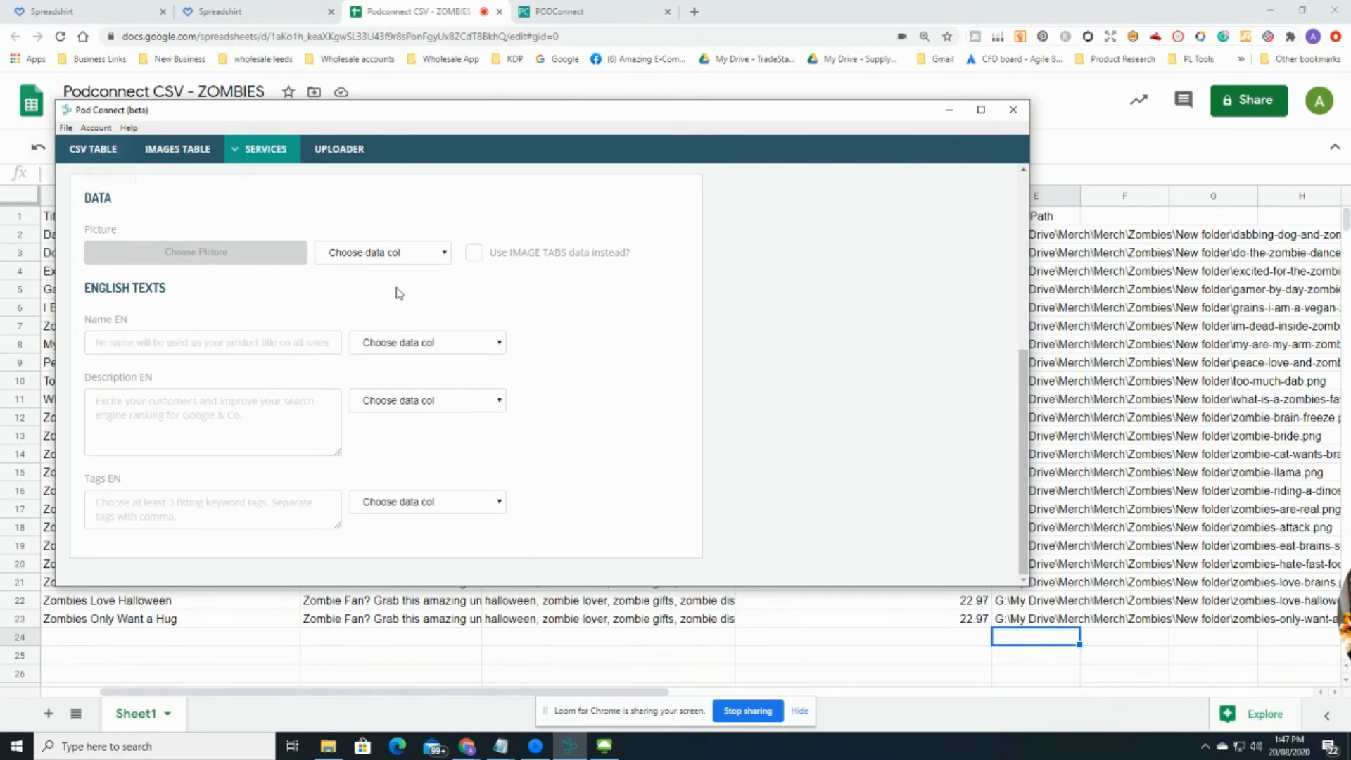
Step: Set Picture to Image Path, Name EN to Title, Description EN to Description, Tags EN to Tags
left_click(445, 258)
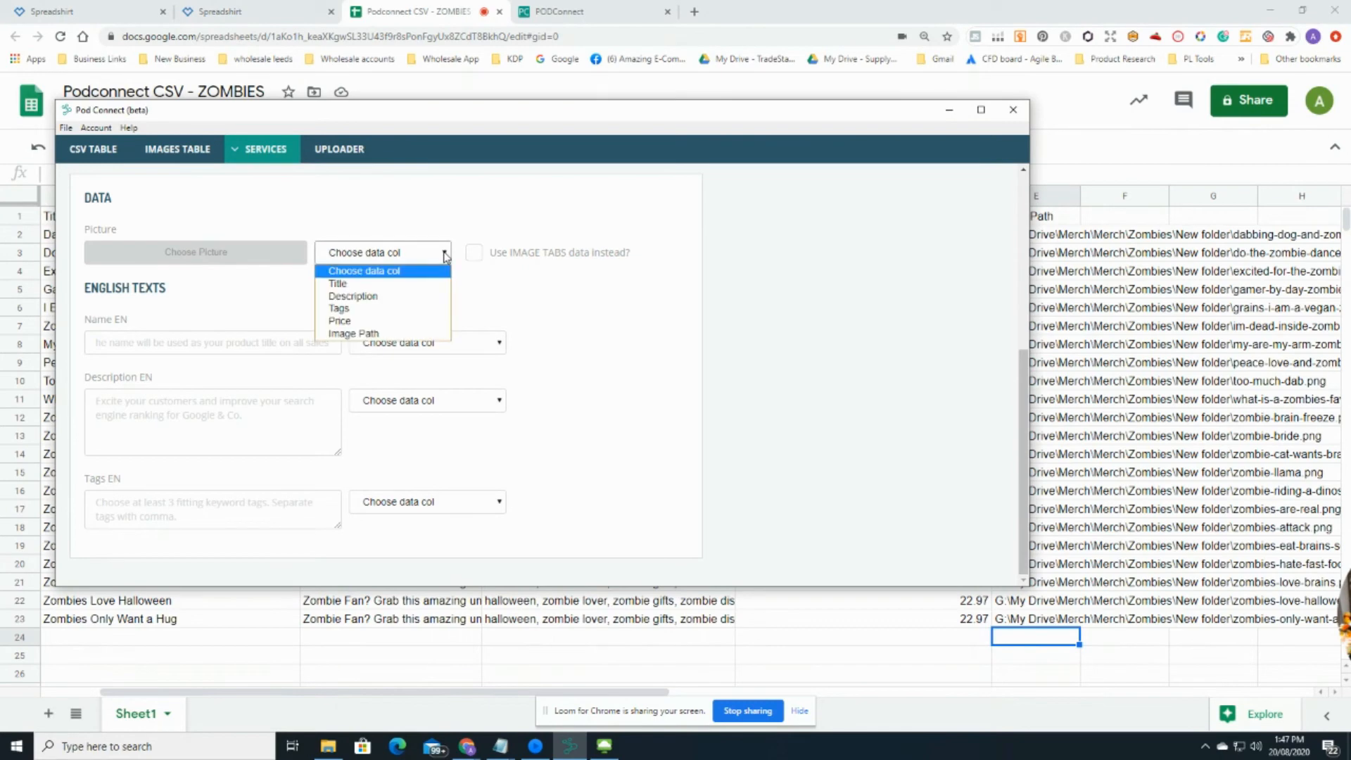
left_click(366, 335)
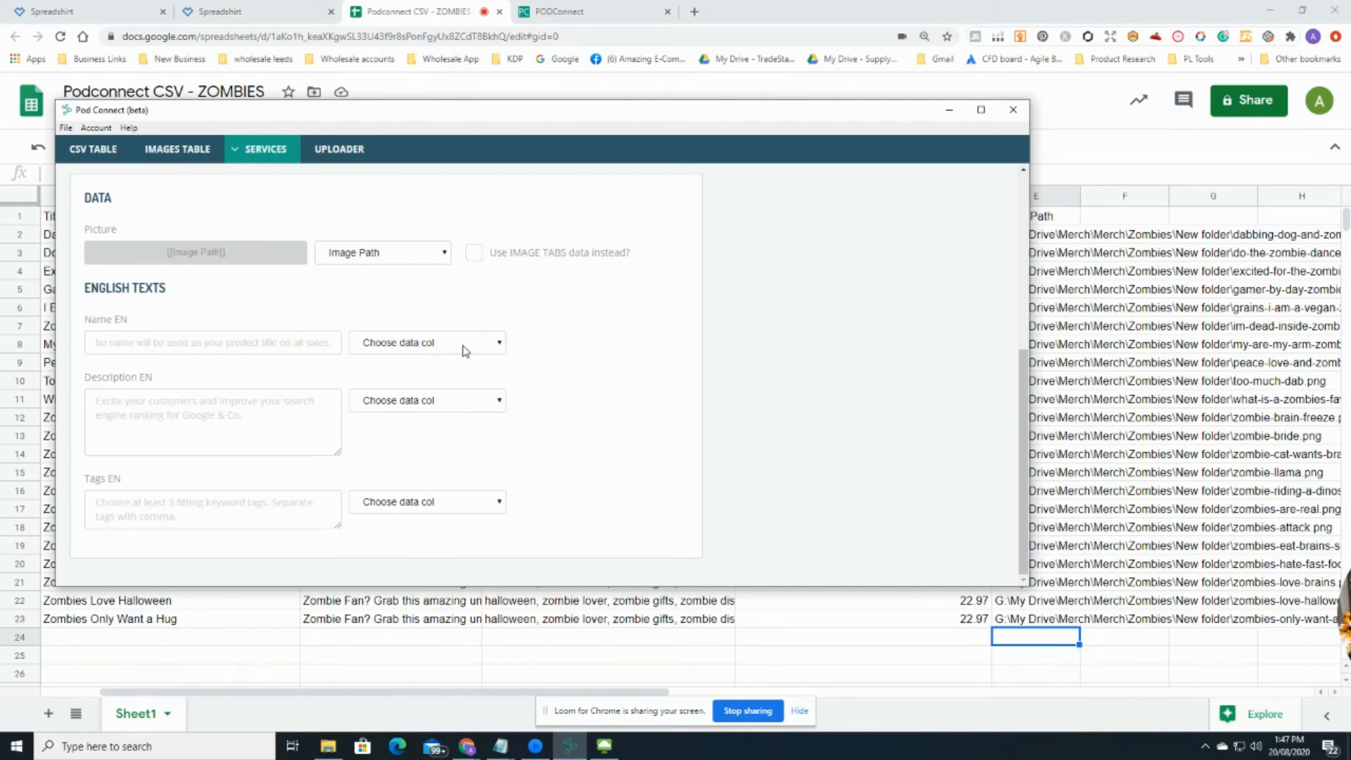
left_click(502, 343)
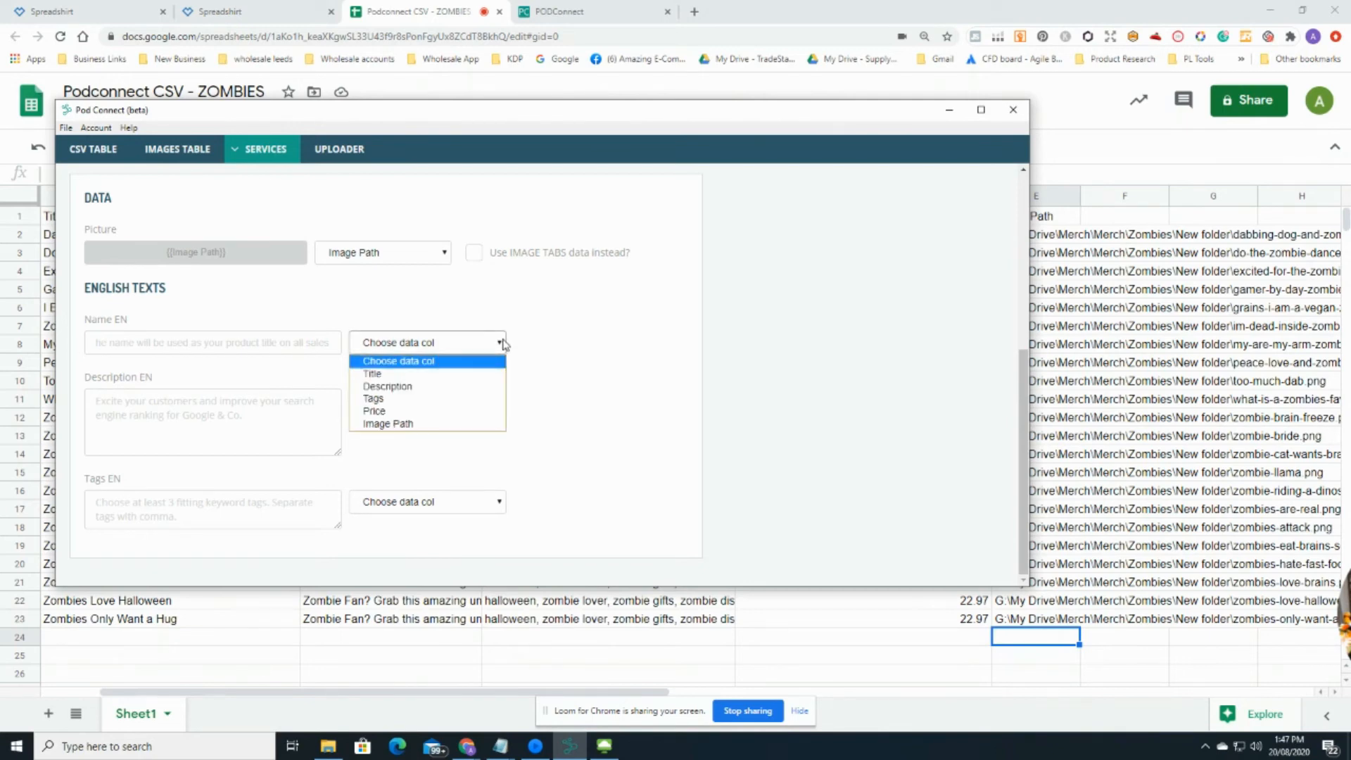
left_click(413, 375)
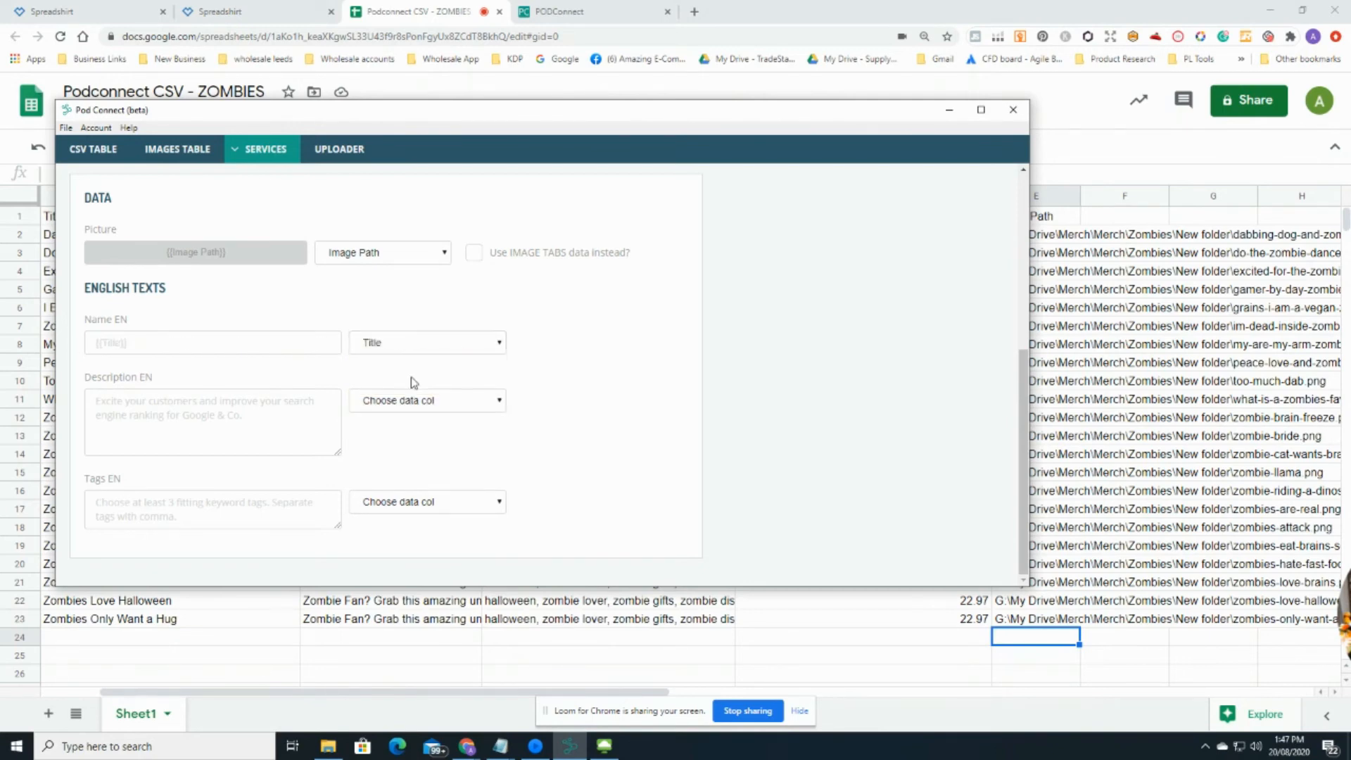
left_click(441, 405)
left_click(413, 446)
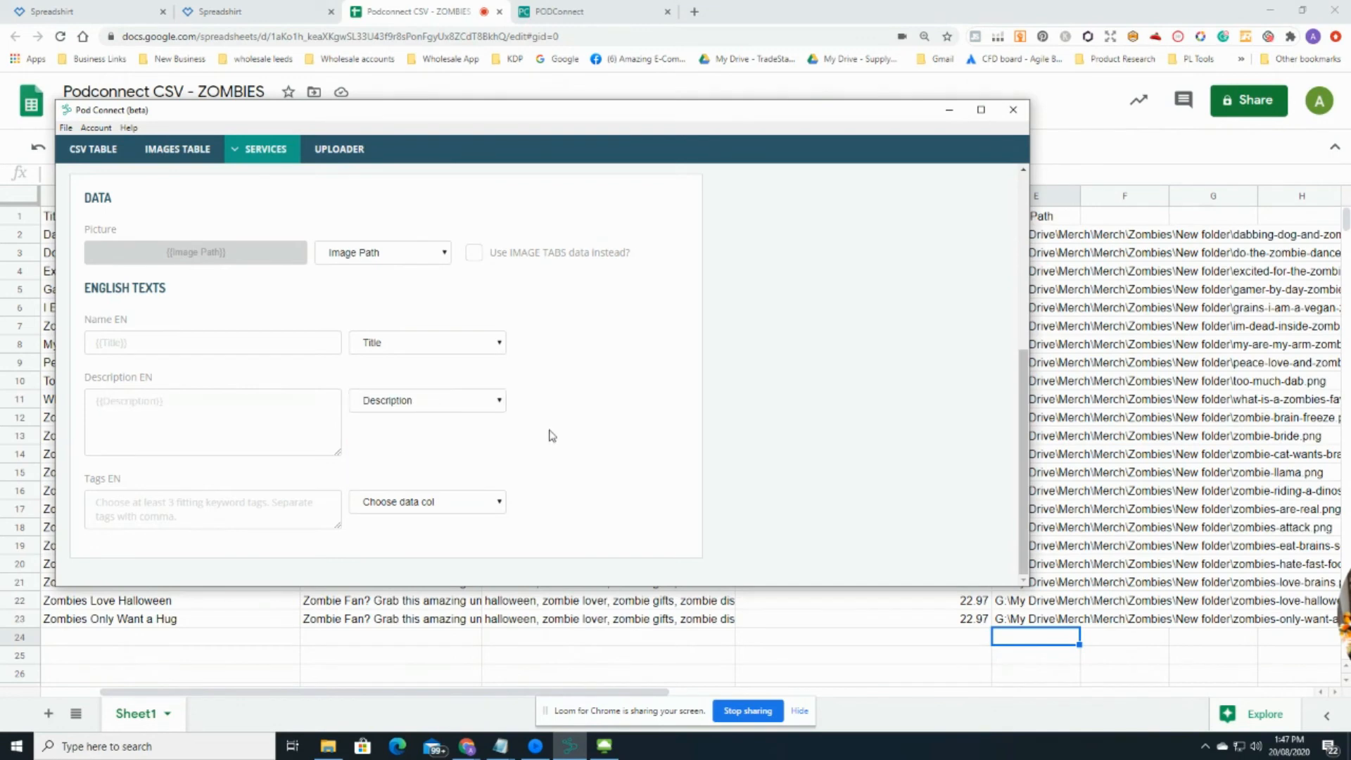
left_click(498, 502)
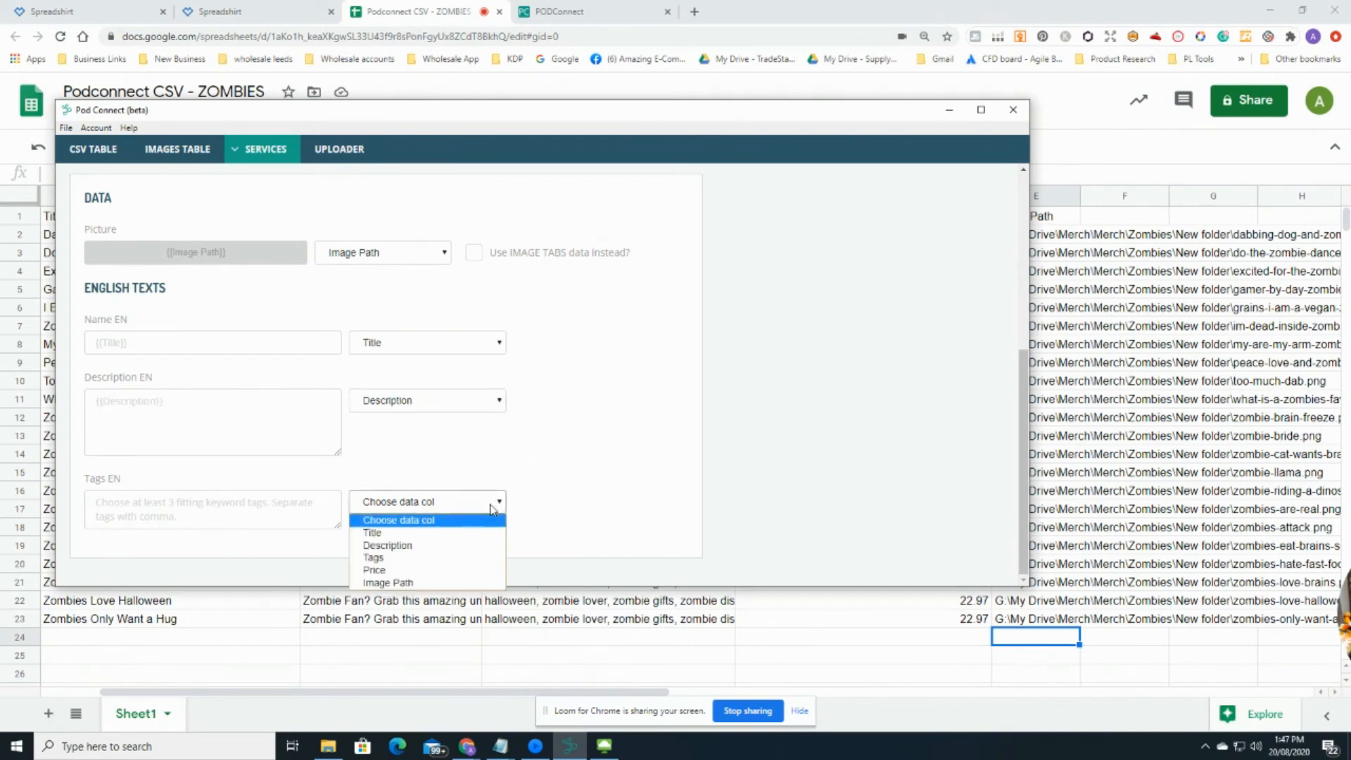
left_click(400, 557)
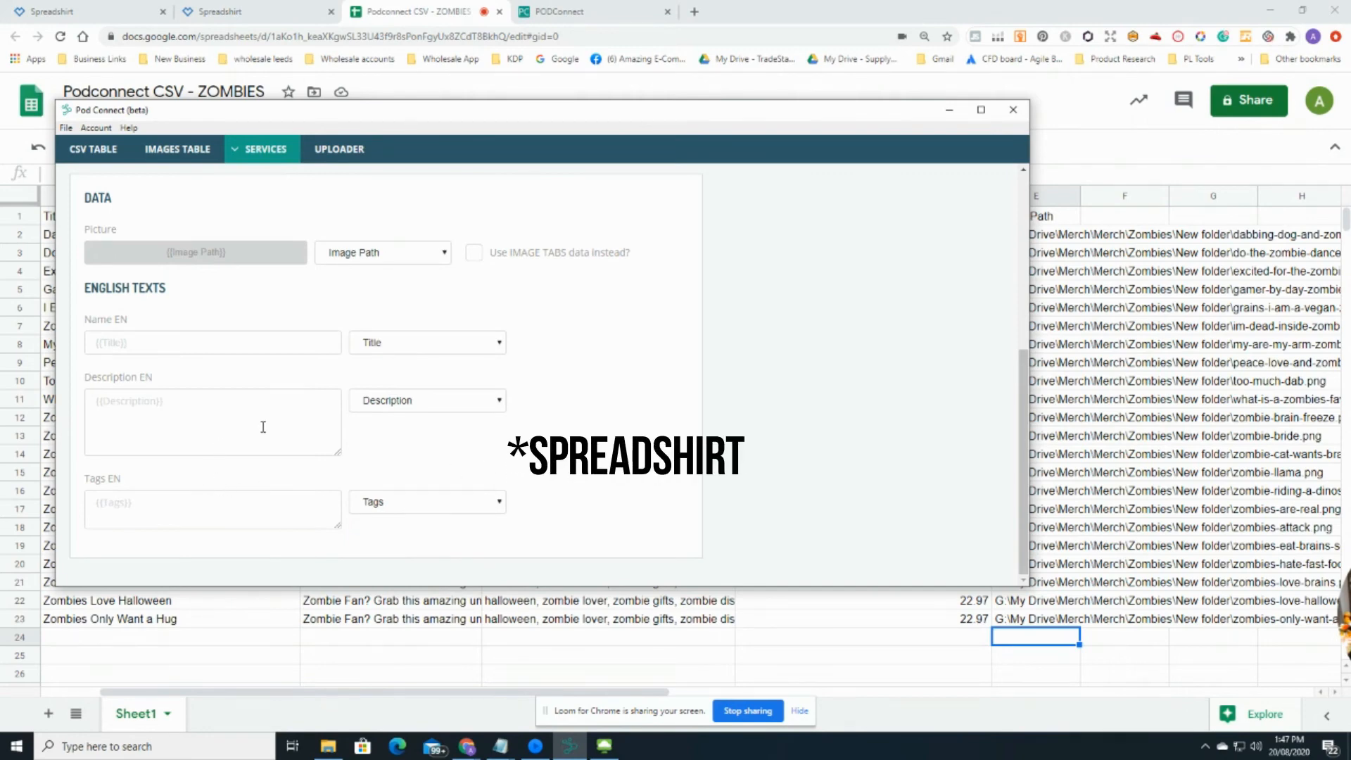
scroll(262, 425, "up", 4)
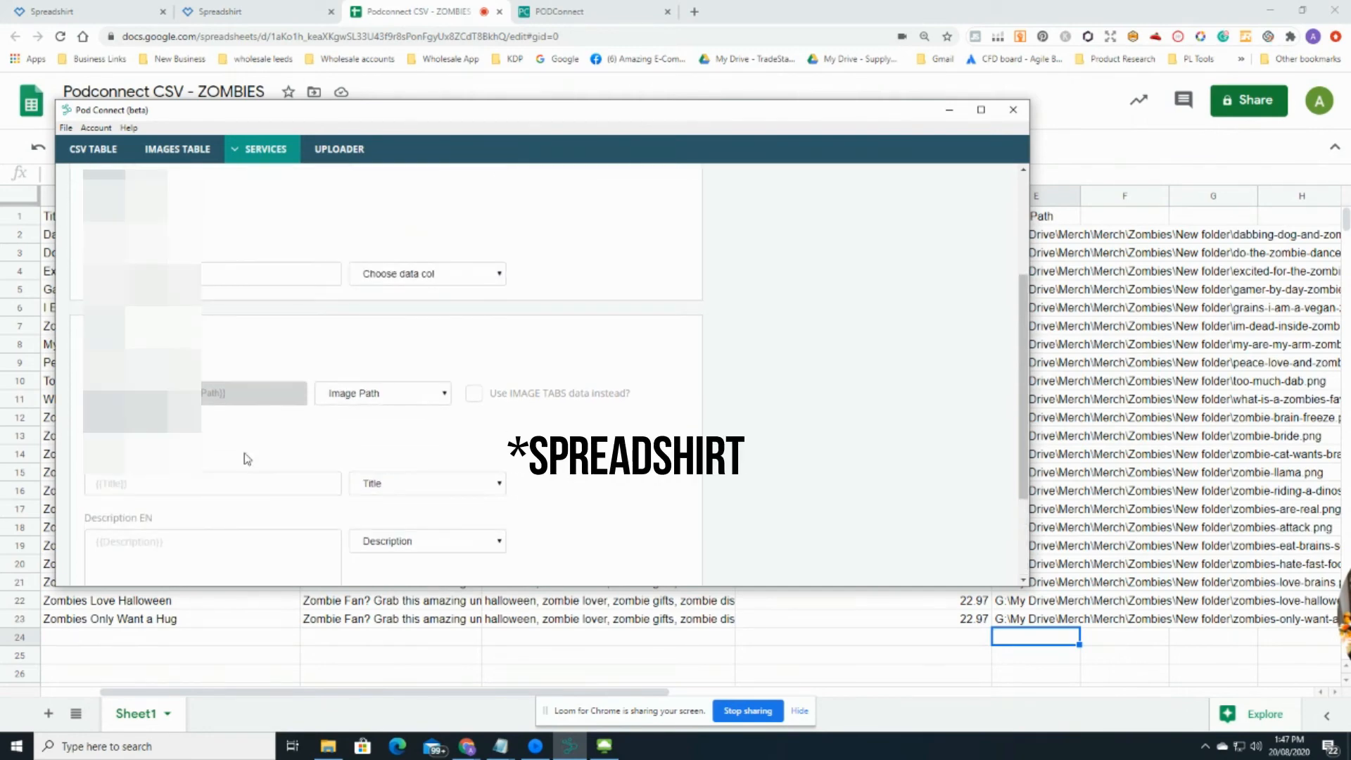
scroll(257, 444, "up", 1)
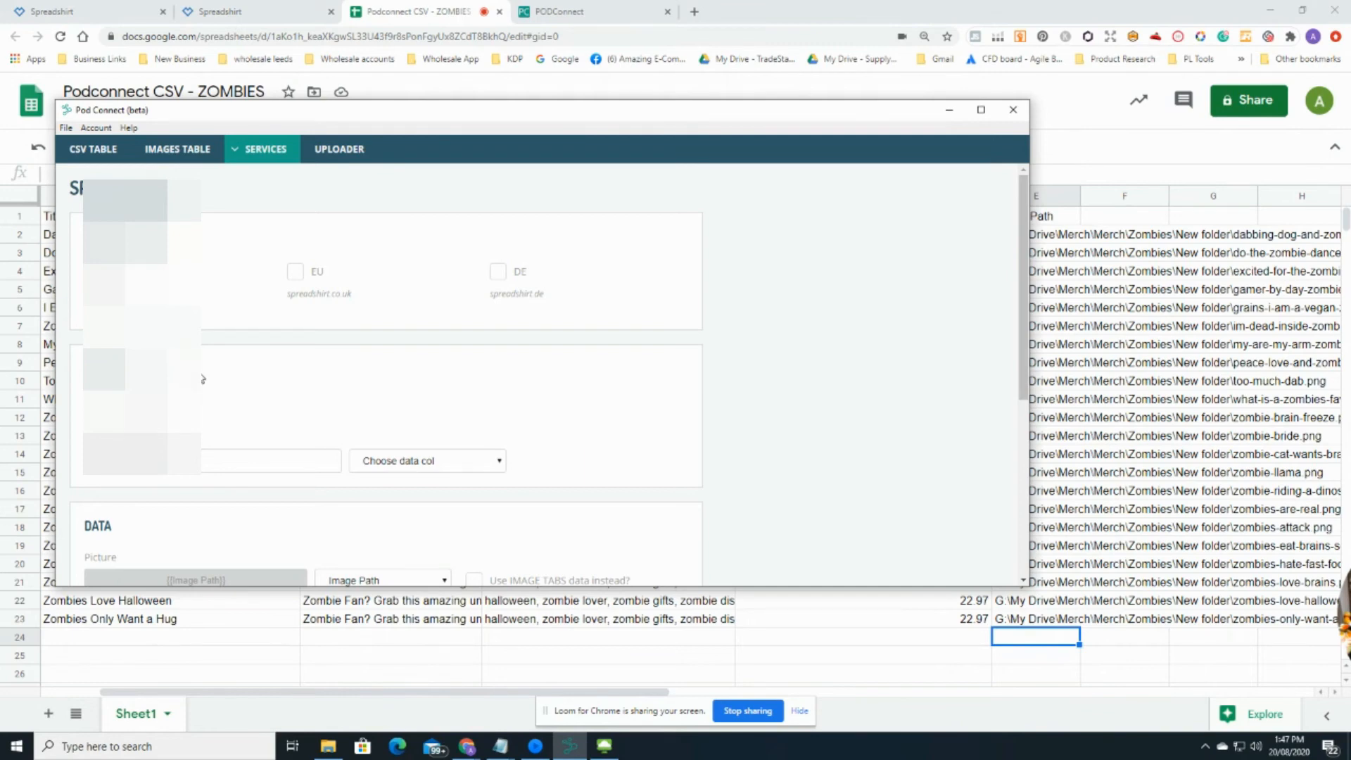
Step: Queue the zombie designs in the uploader with Spreadshirt as the upload service
left_click(347, 151)
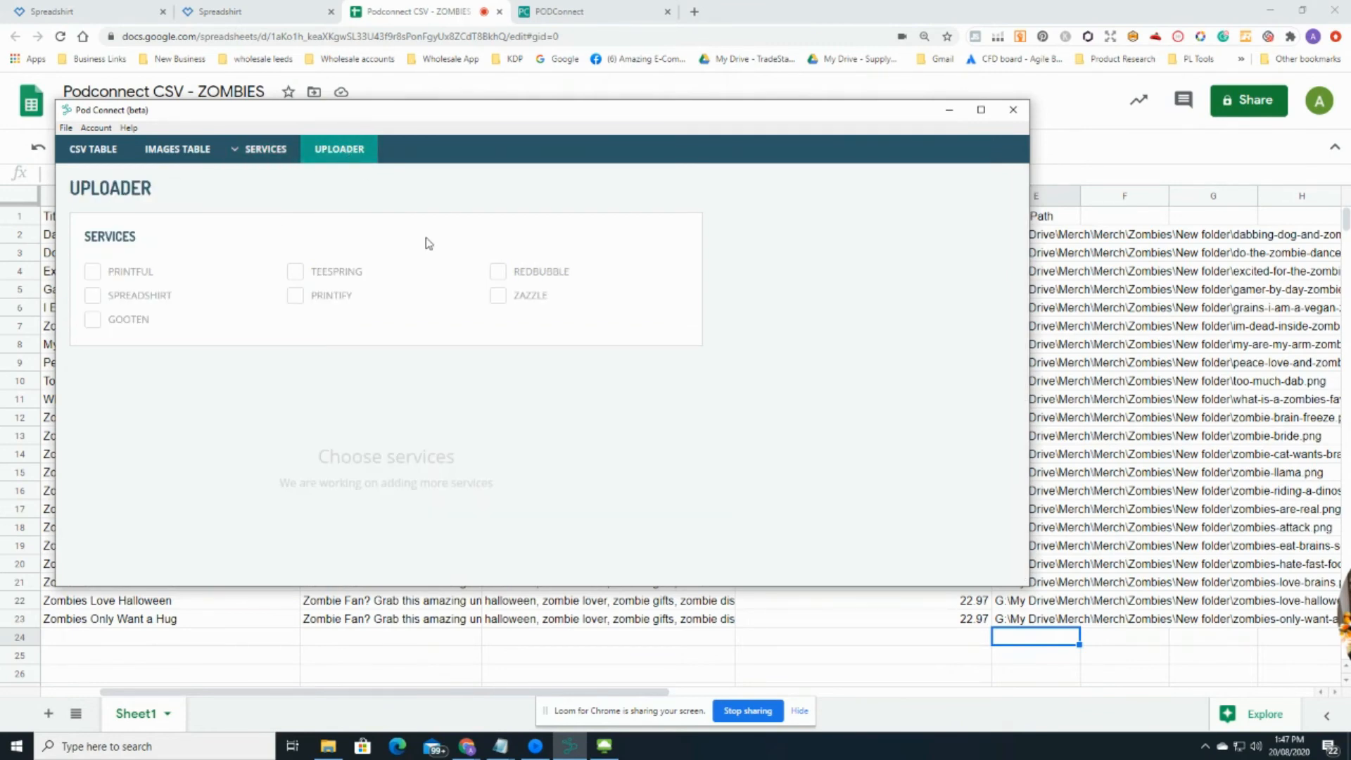
left_click(92, 300)
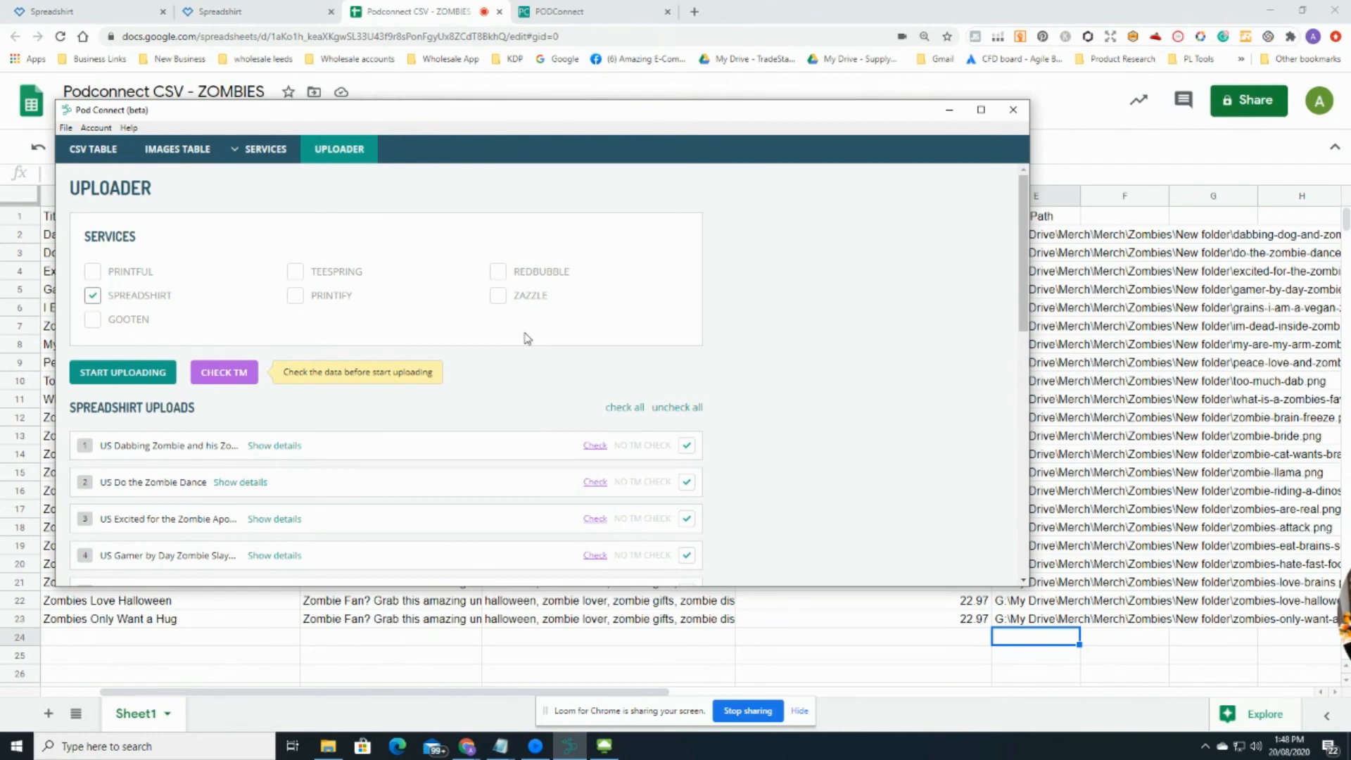
scroll(526, 339, "down", 1)
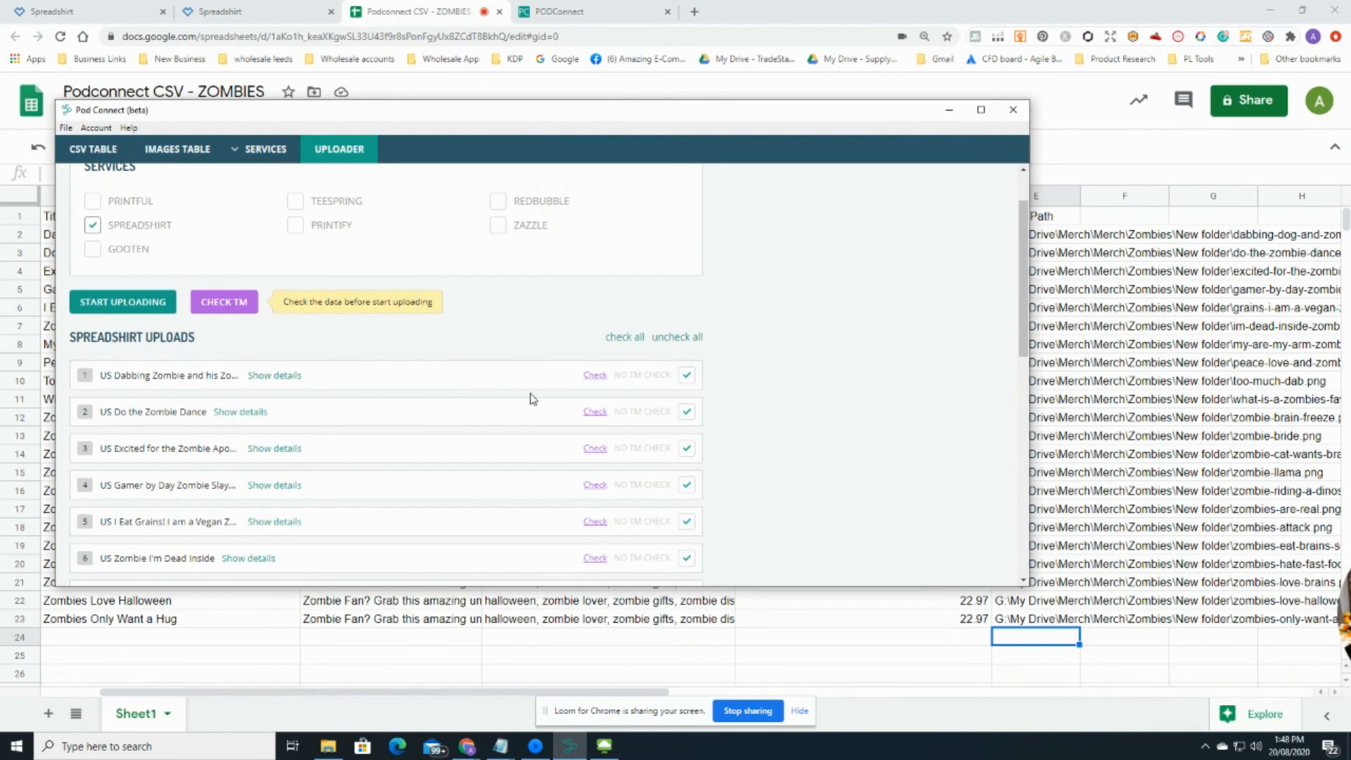
Step: Expand the first upload to review its picture, title, description and tags, then collapse it
left_click(282, 377)
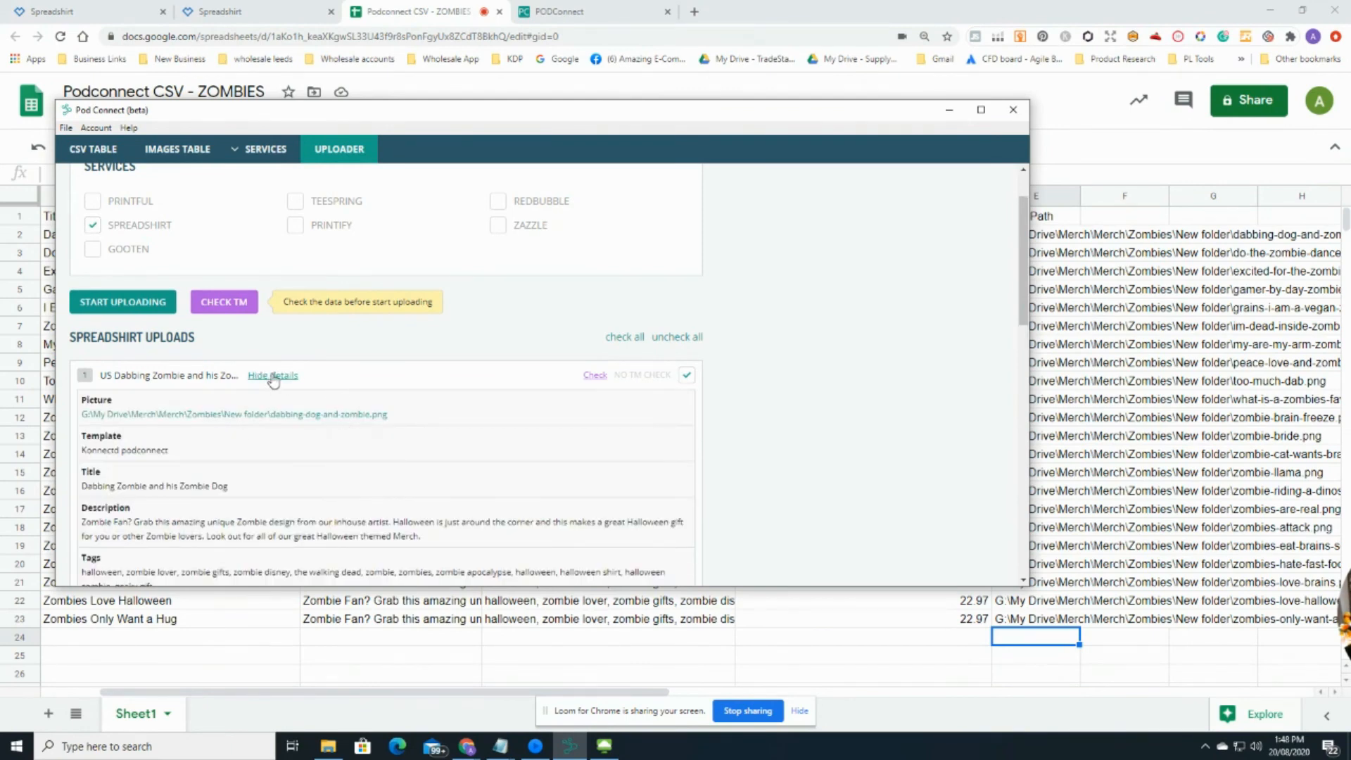
scroll(338, 451, "down", 1)
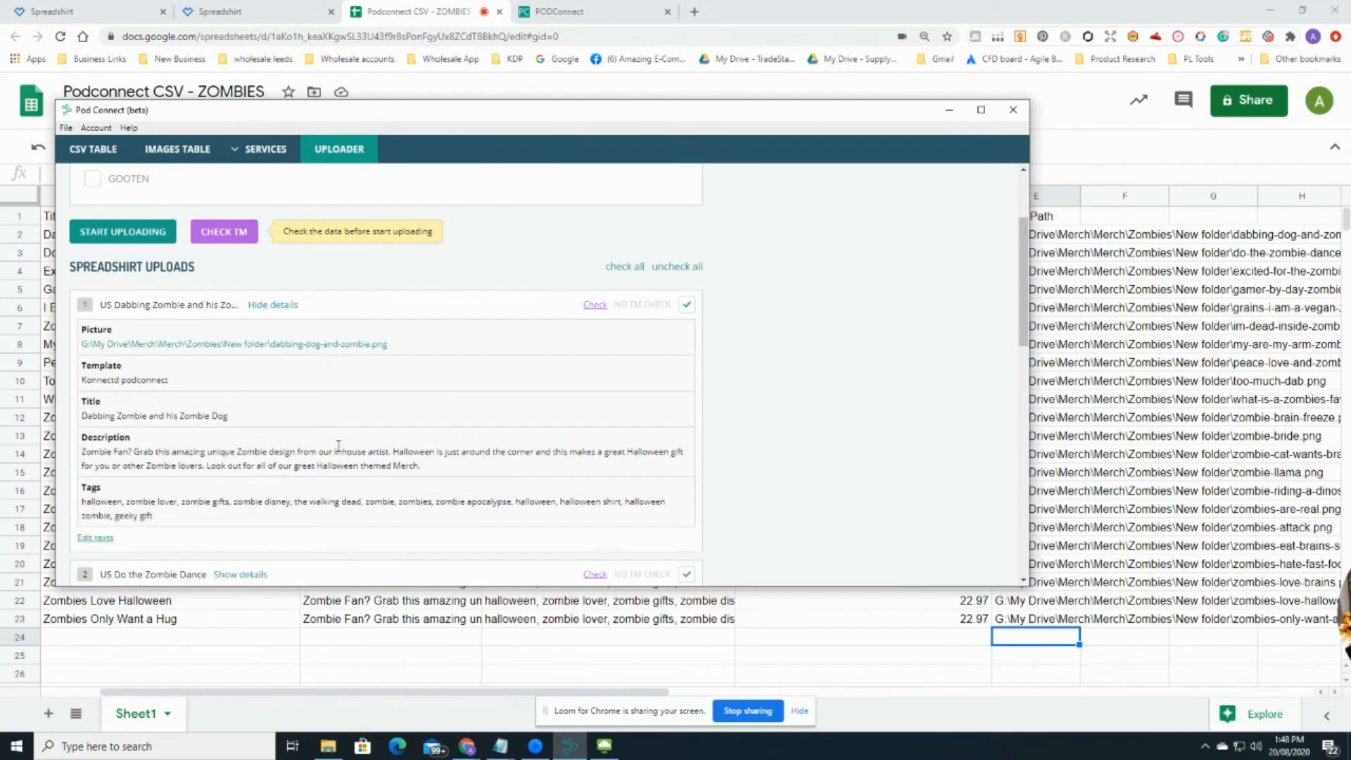
scroll(194, 421, "down", 1)
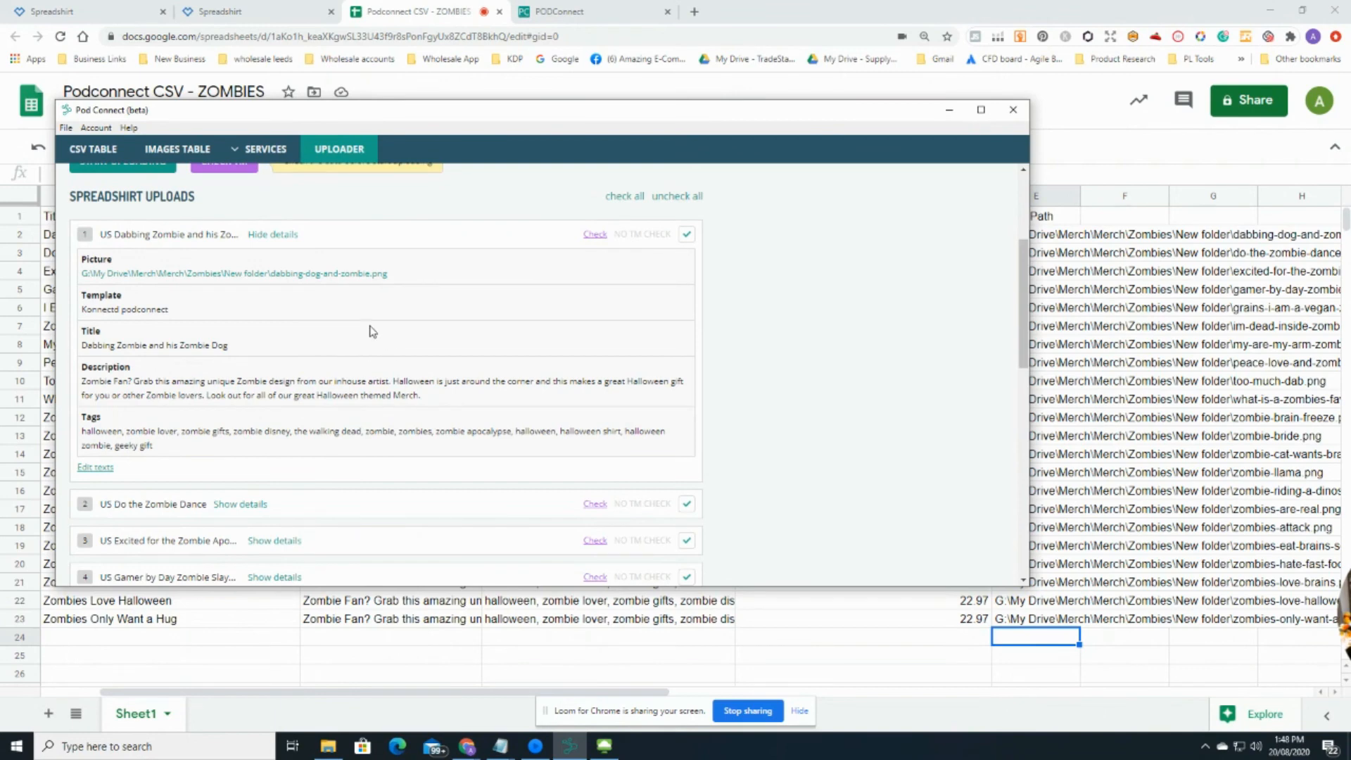
left_click(272, 235)
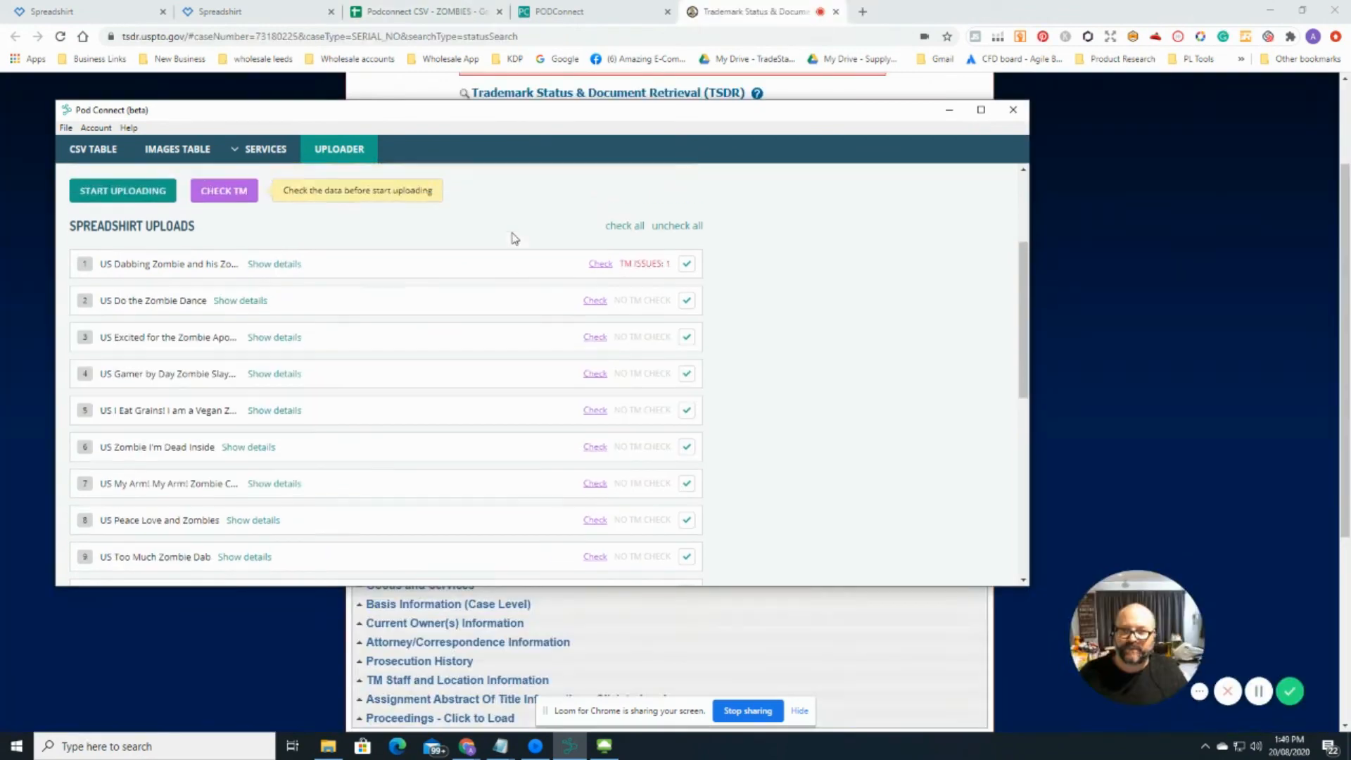
Step: Start uploading the queued zombie designs to Spreadshirt
scroll(514, 237, "up", 1)
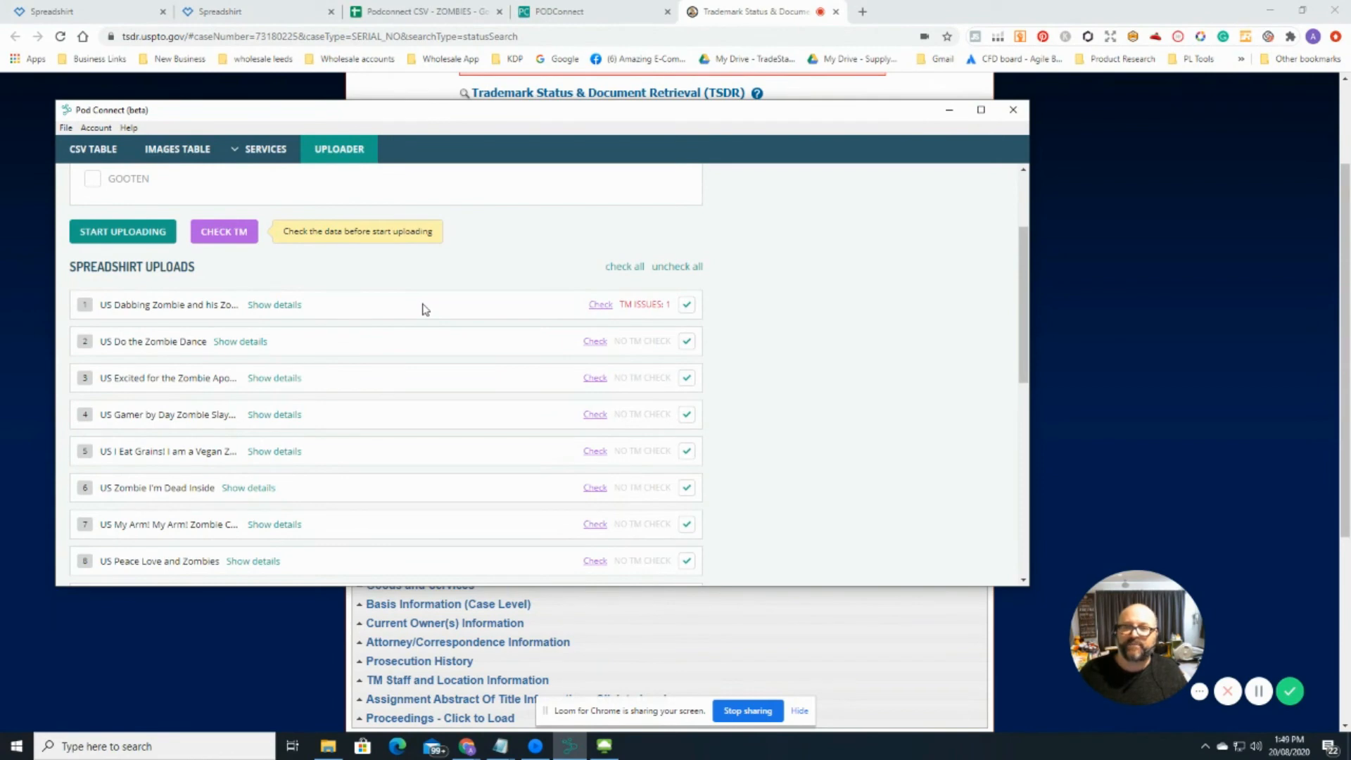
left_click(130, 239)
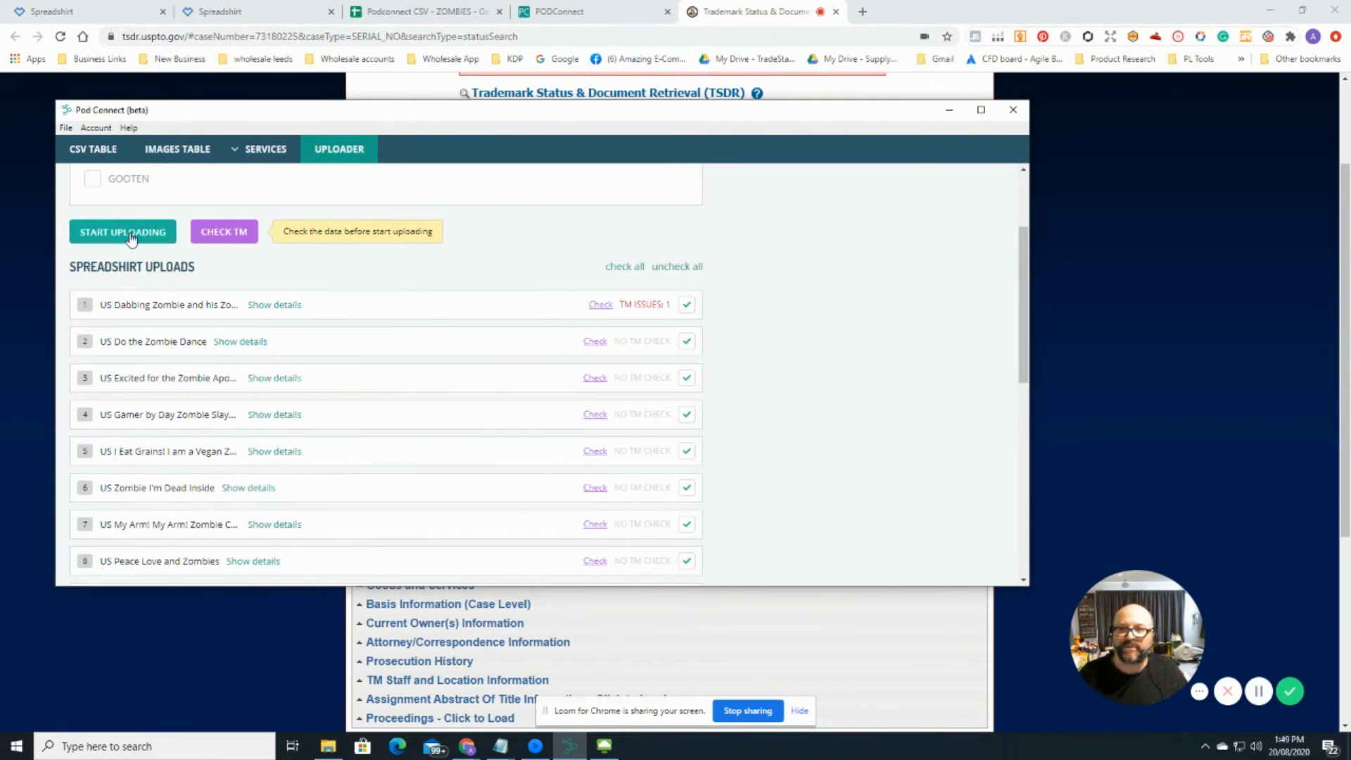